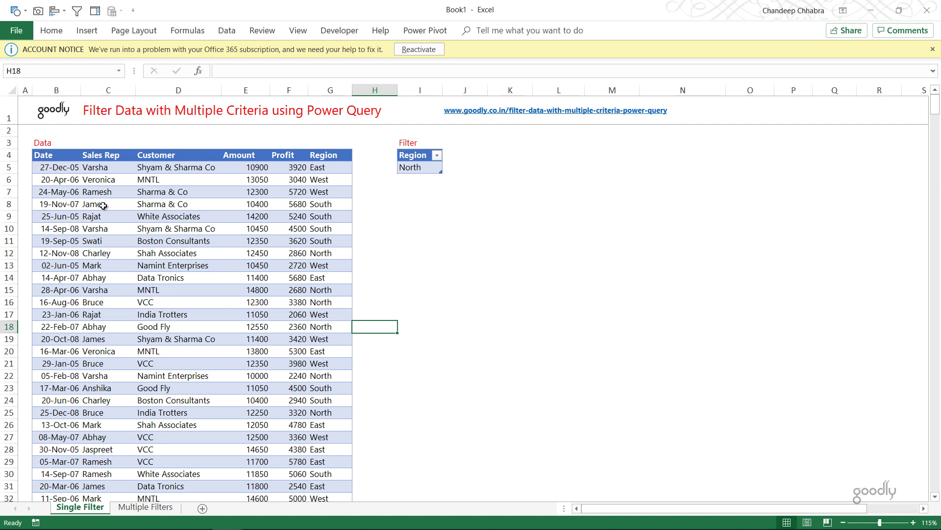
Step: Load the single-value Region filter table from the Single Filter sheet into the Power Query Editor
click(189, 277)
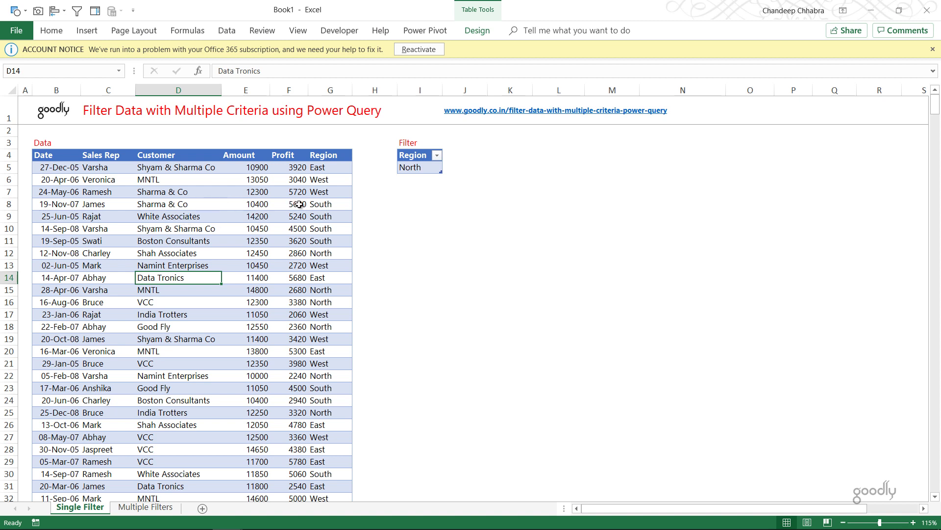
click(423, 156)
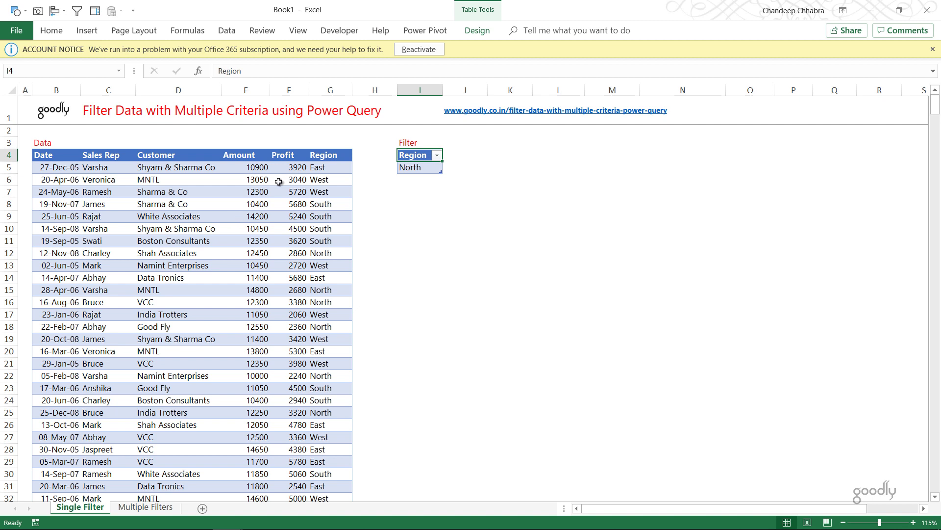
click(424, 168)
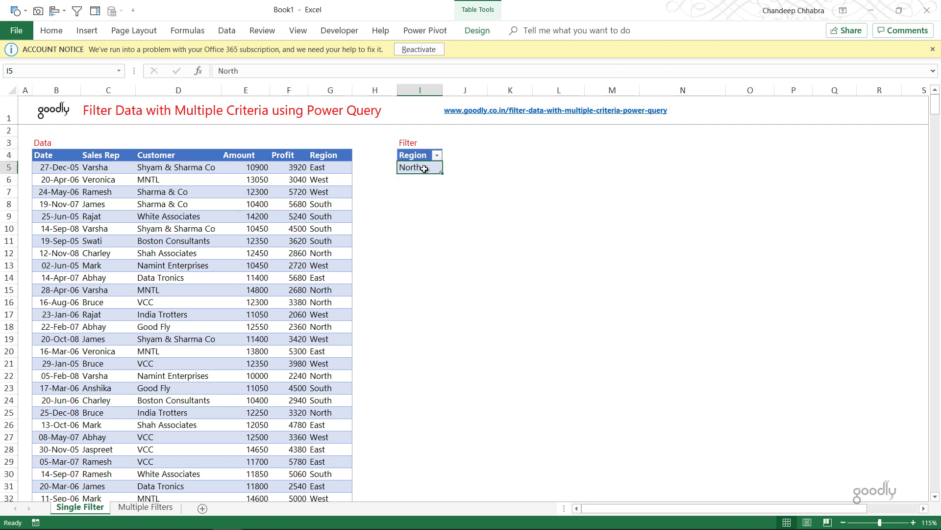
click(232, 31)
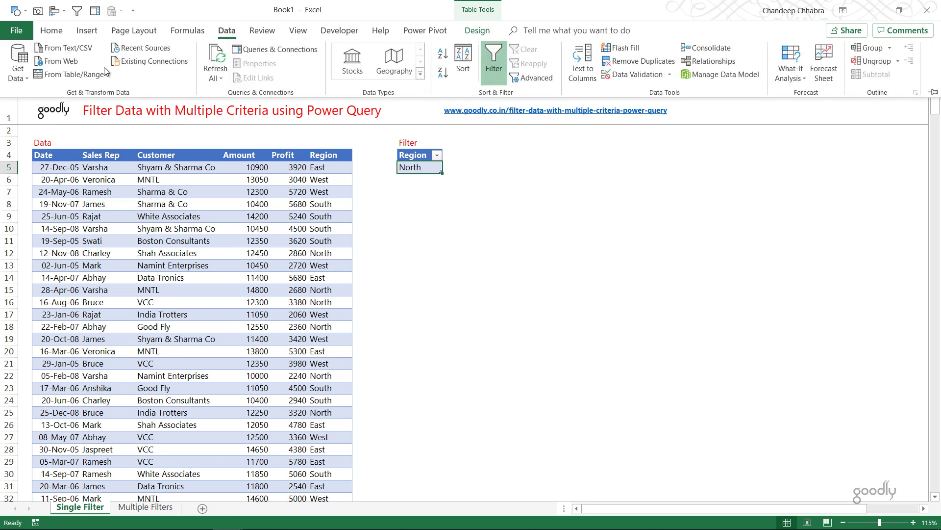
click(70, 76)
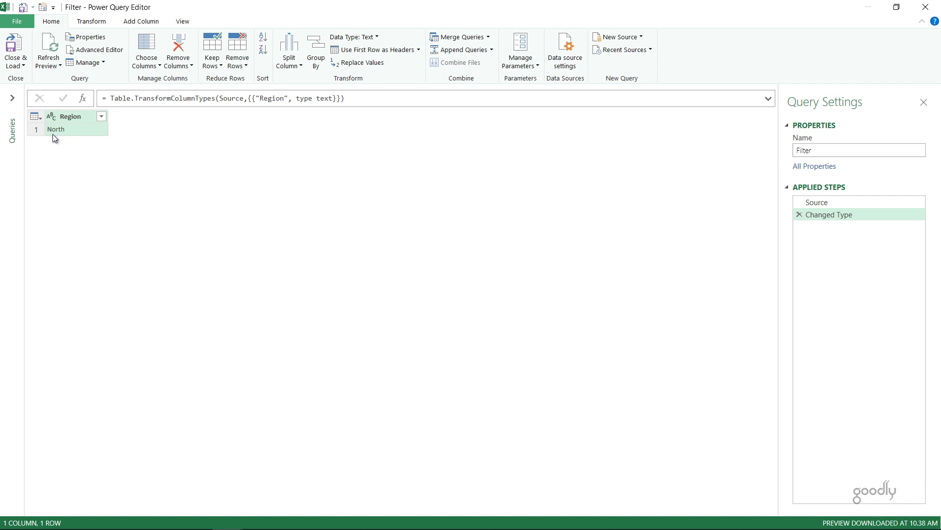
Step: In the Filter query, drill down into the North value of the Region column
click(12, 98)
click(30, 109)
click(69, 126)
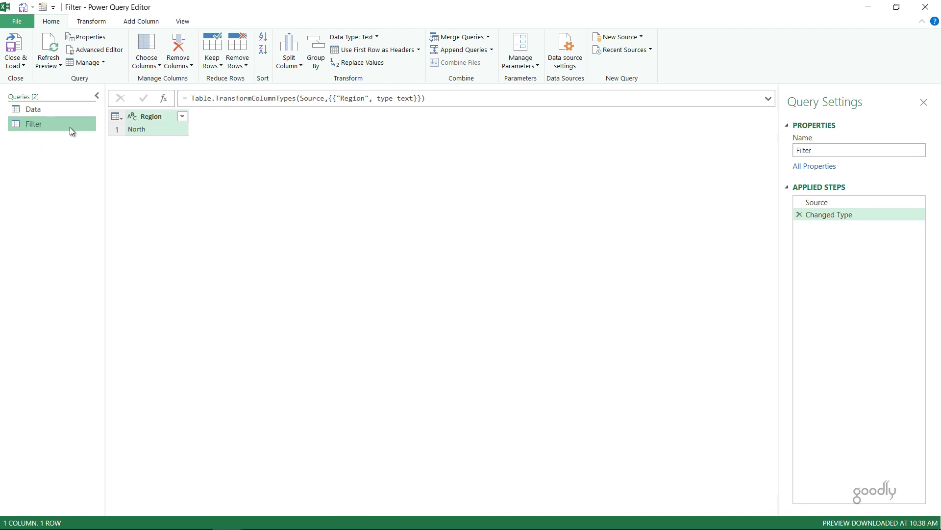
right_click(148, 129)
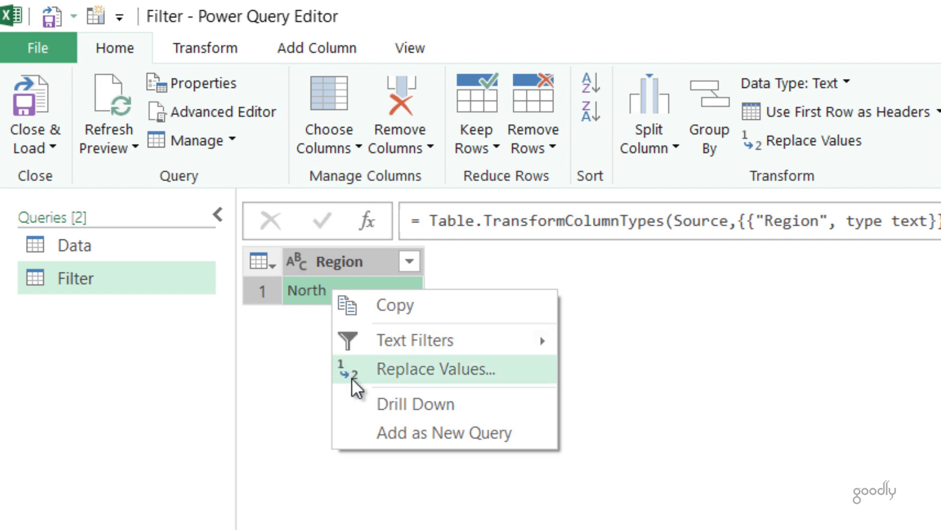
click(363, 410)
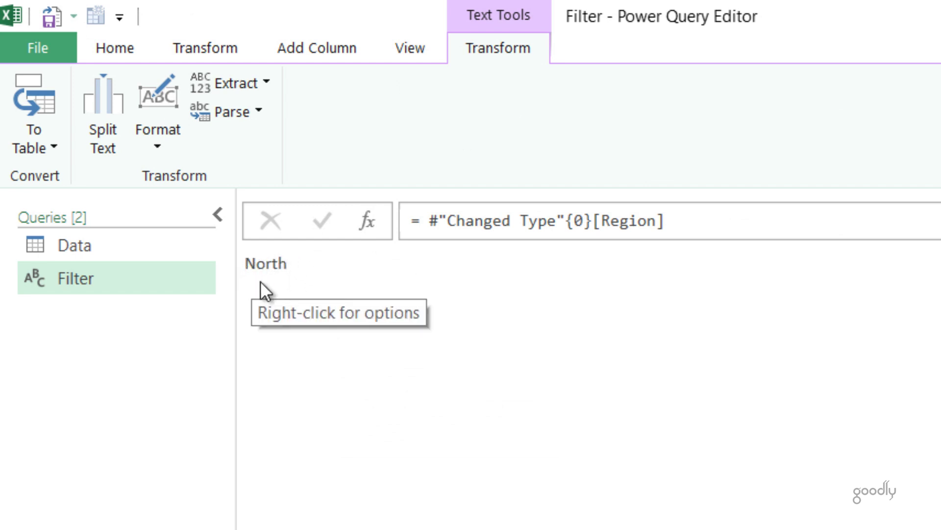
Step: In the Data query, filter the Region column to keep only East
click(115, 245)
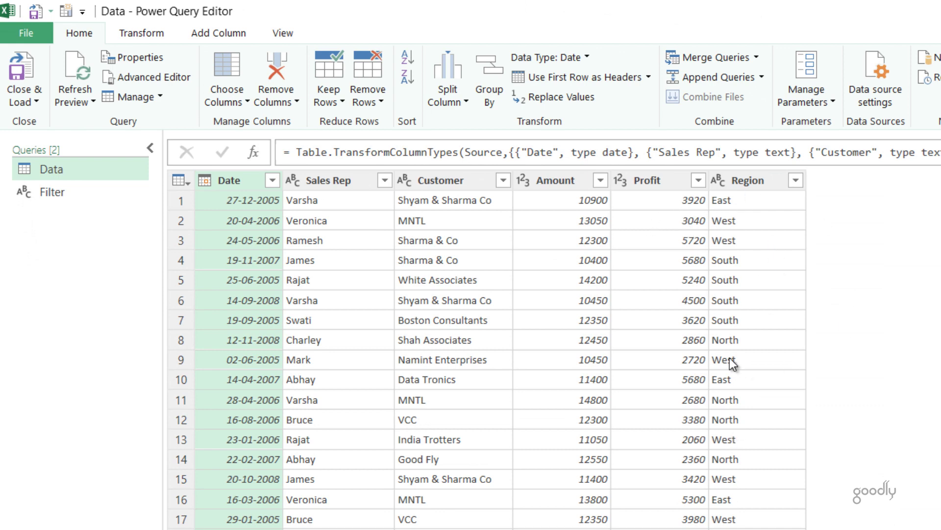
click(763, 182)
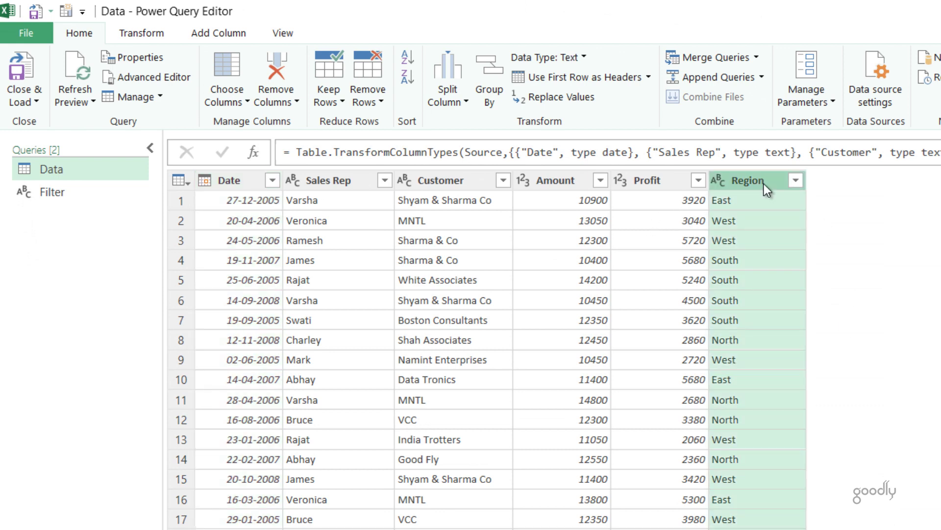
click(796, 181)
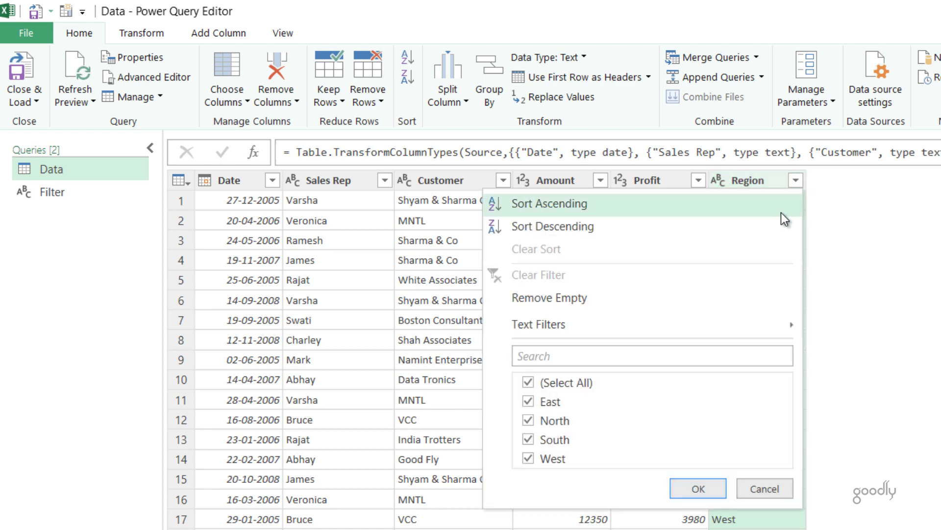
click(567, 386)
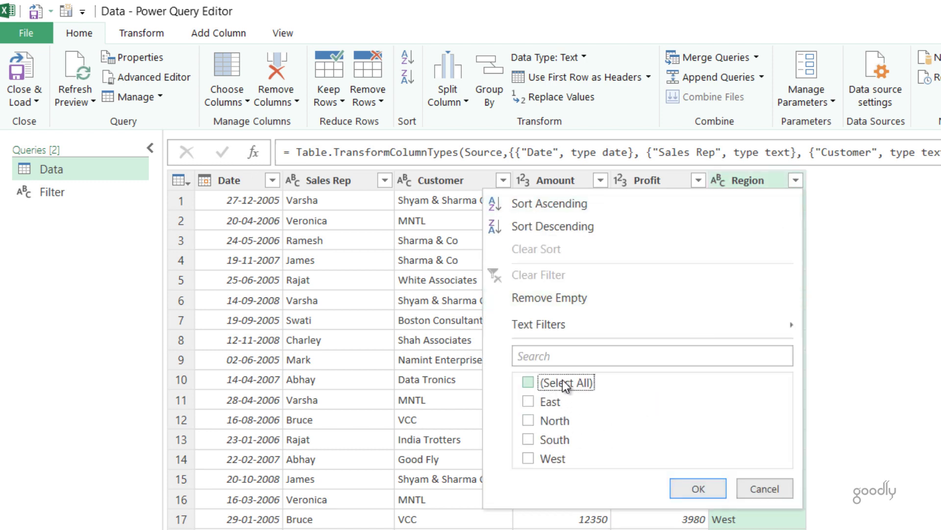
click(549, 402)
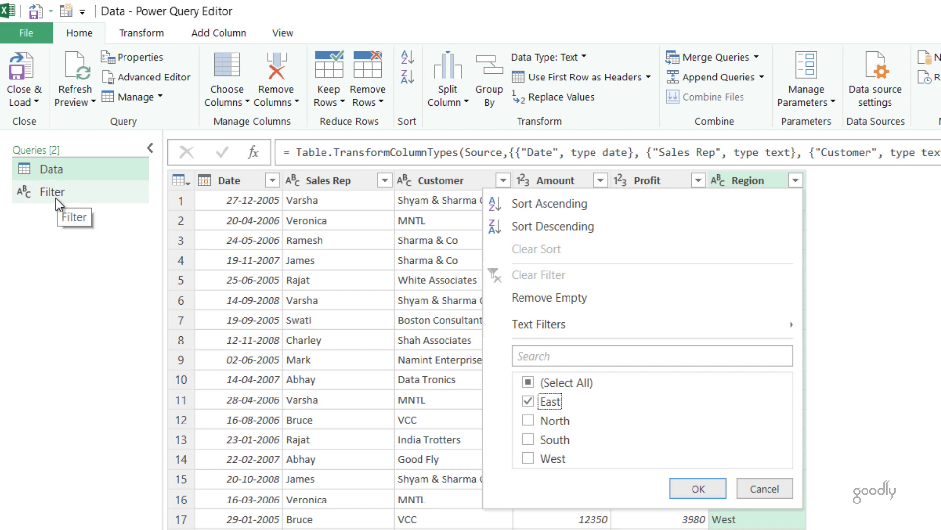
click(708, 491)
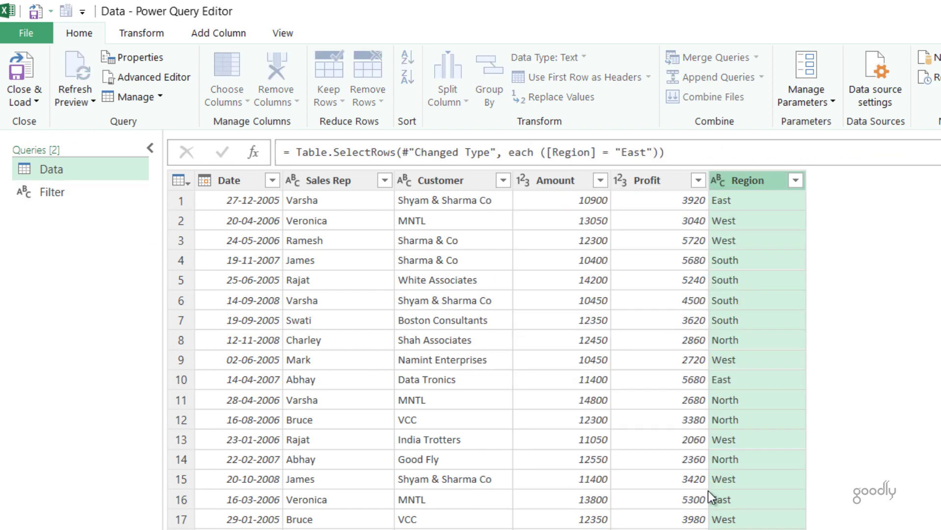
Step: Replace the hard-coded "East" in the Data query's row-filter formula with a reference to the Filter query
click(616, 154)
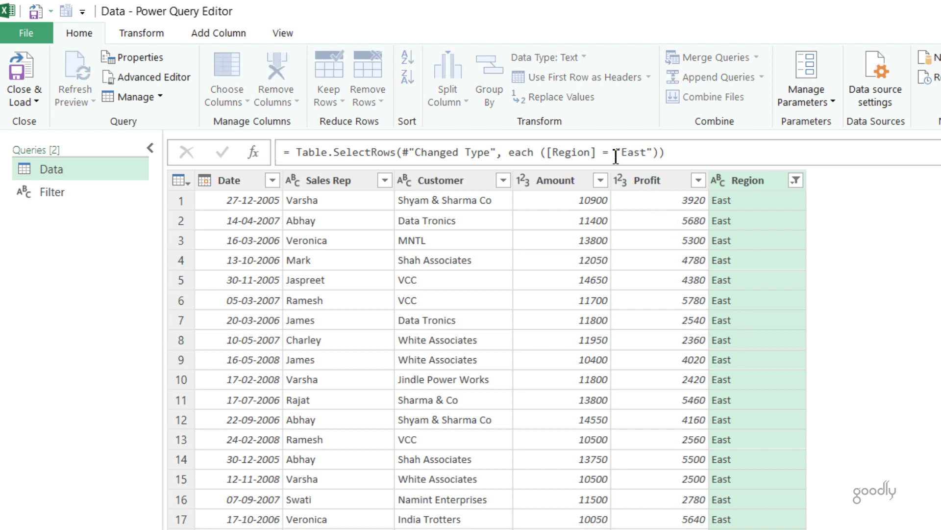
key(shift+Right)
key(shift+Right)
key(shift+Right)
key(shift+Right)
key(shift+Right)
key(shift+Right)
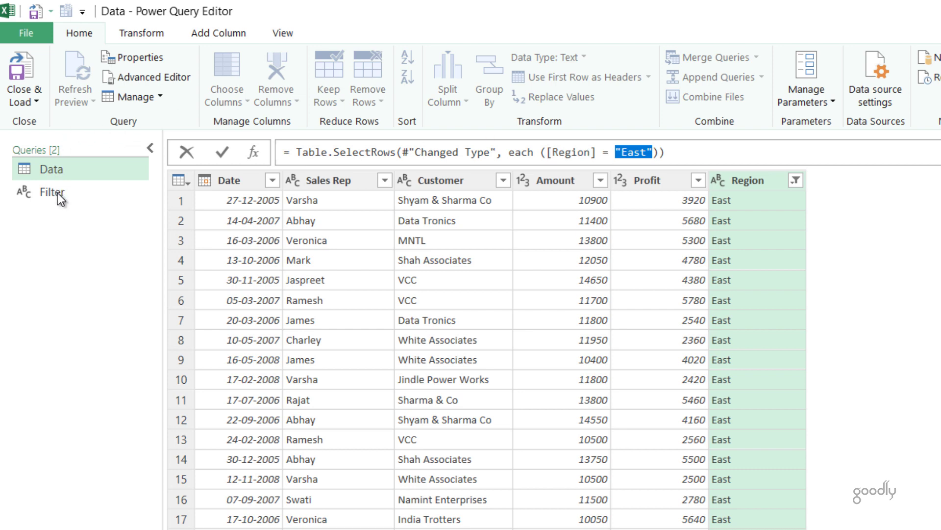
text(Filter)
key(Return)
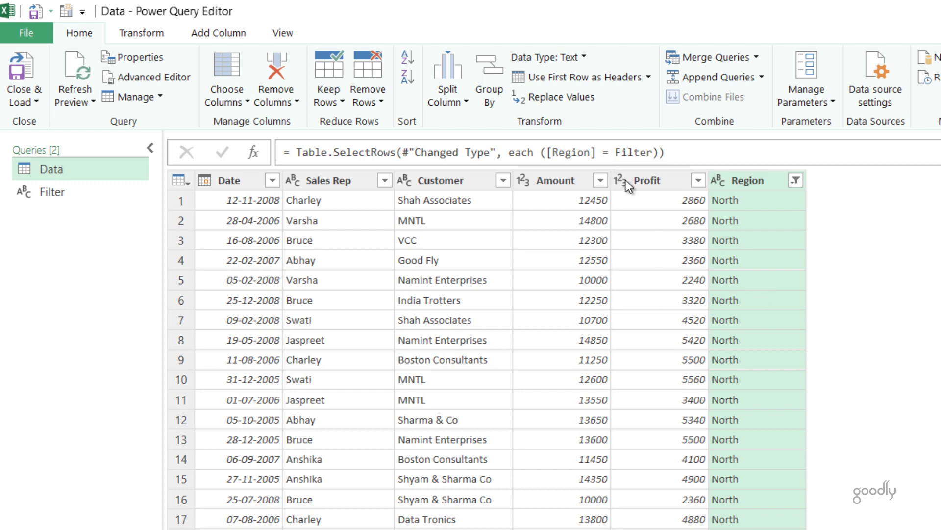
Step: Load the Data query as a table into the existing worksheet at cell K4, then close the queries list
click(29, 93)
click(42, 141)
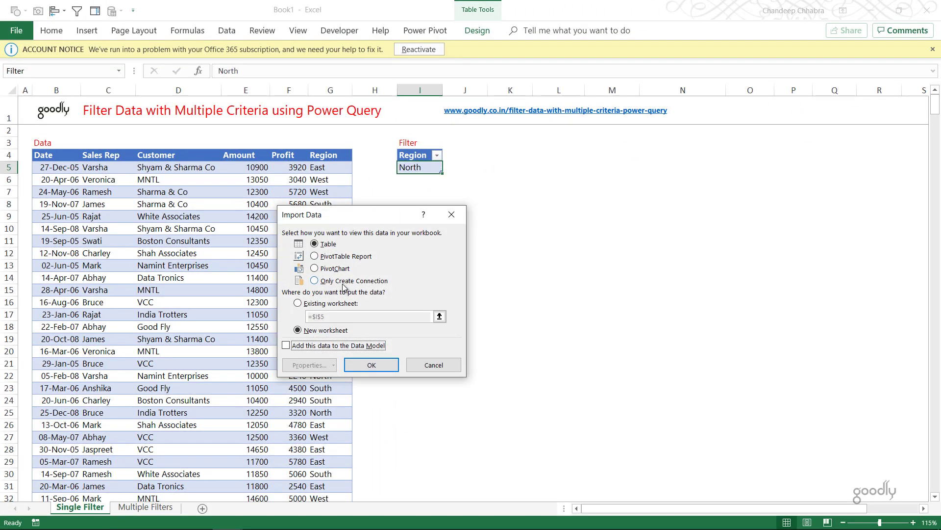
click(328, 303)
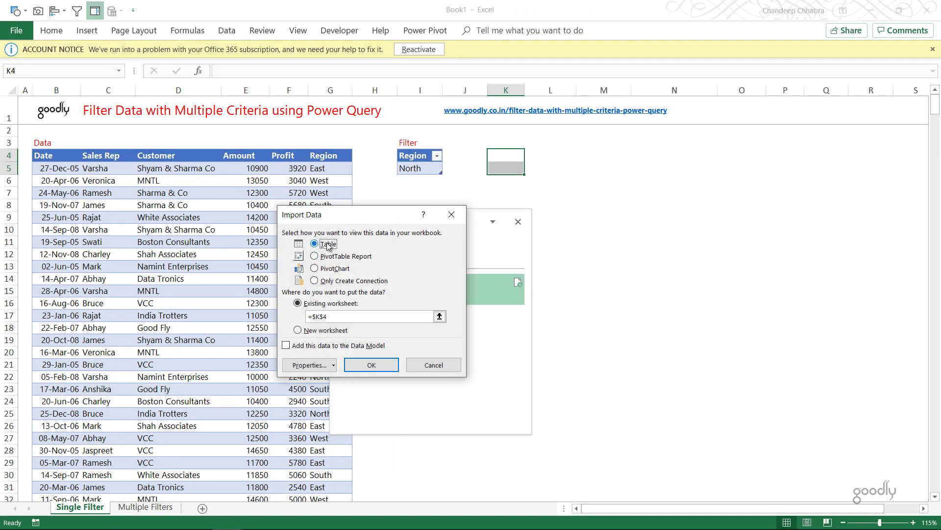
click(387, 368)
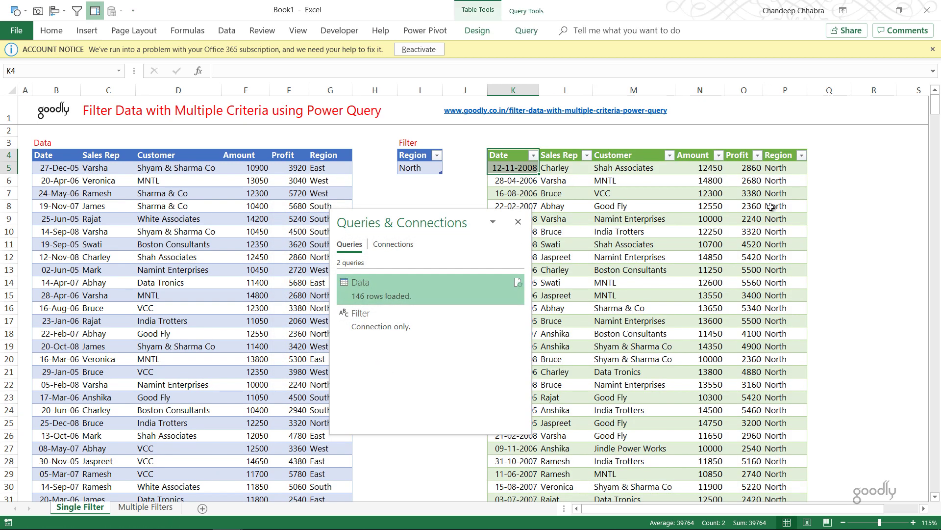
click(518, 221)
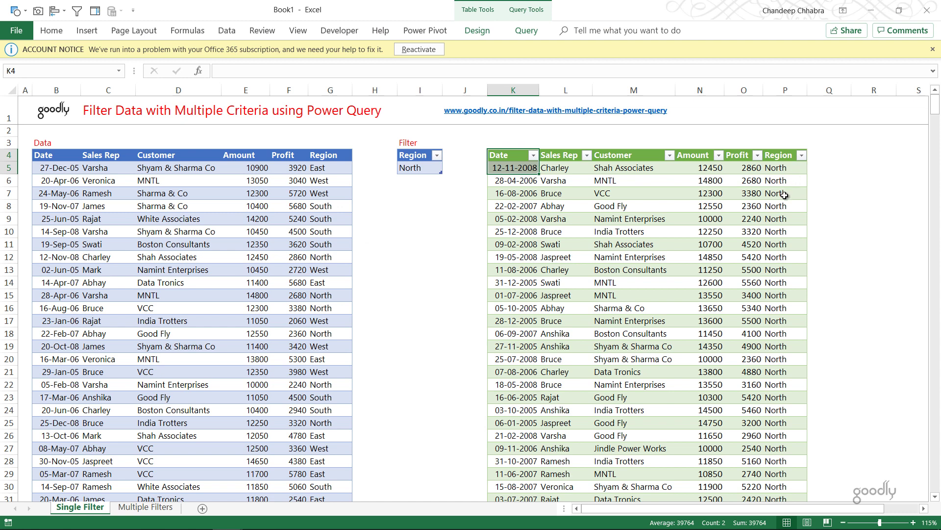
Step: Change the Region filter value in cell I5 to West and refresh the query's output table
click(413, 166)
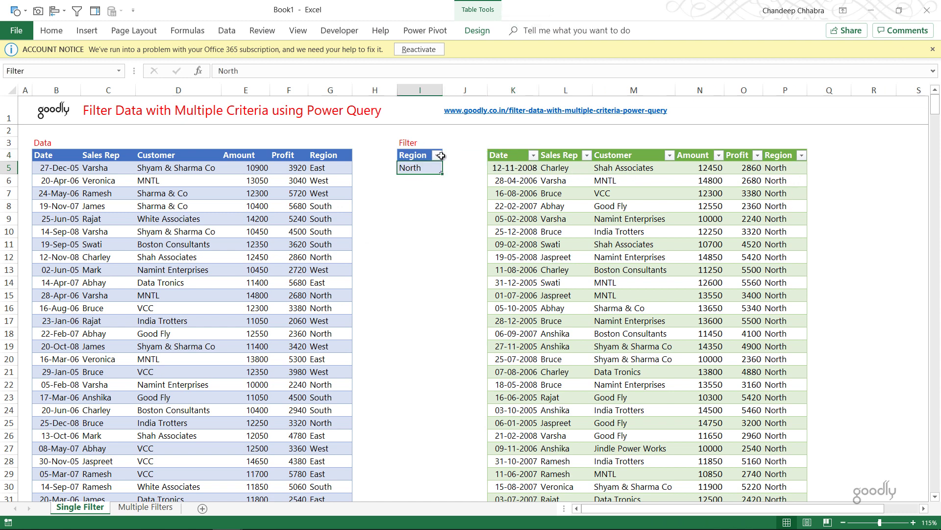
text(West)
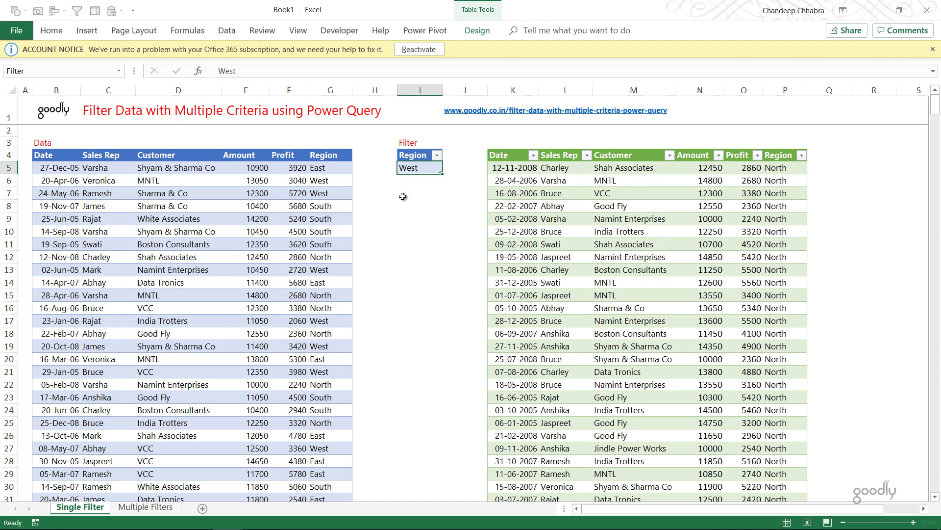
key(Return)
click(533, 216)
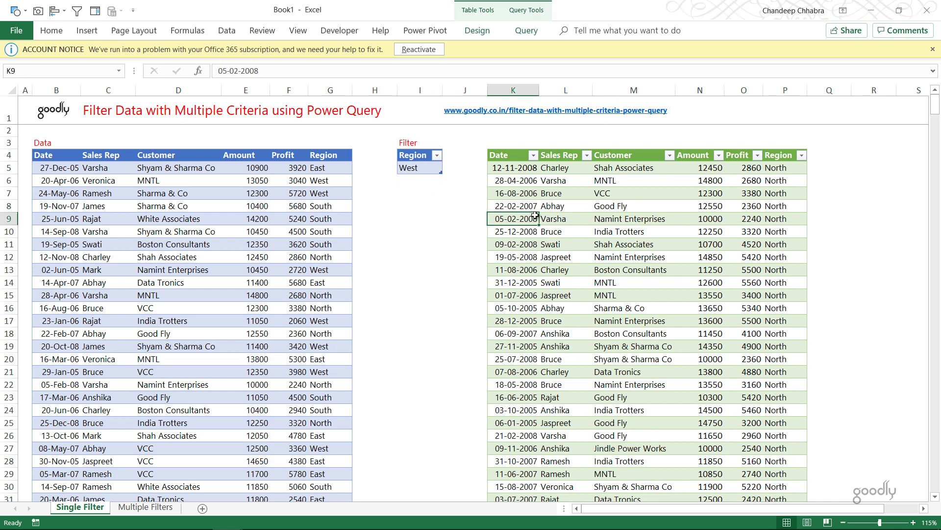
right_click(523, 221)
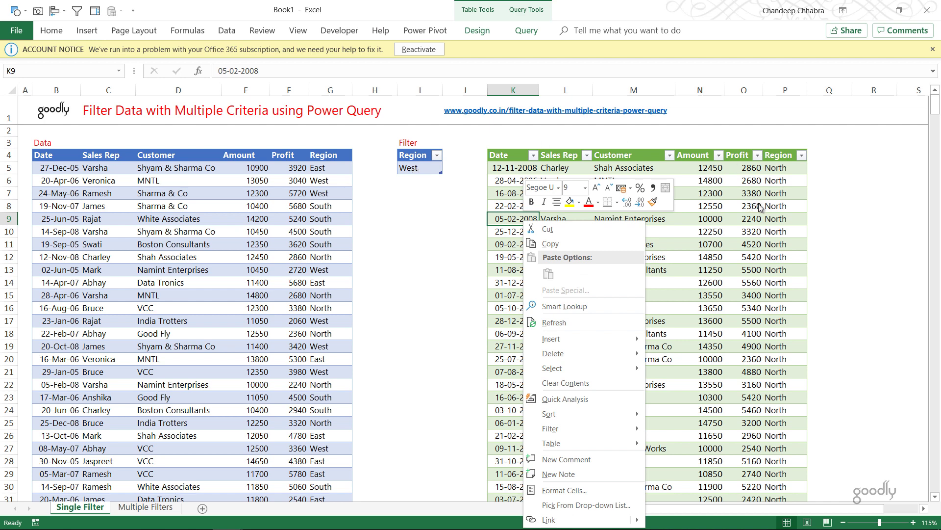
click(570, 322)
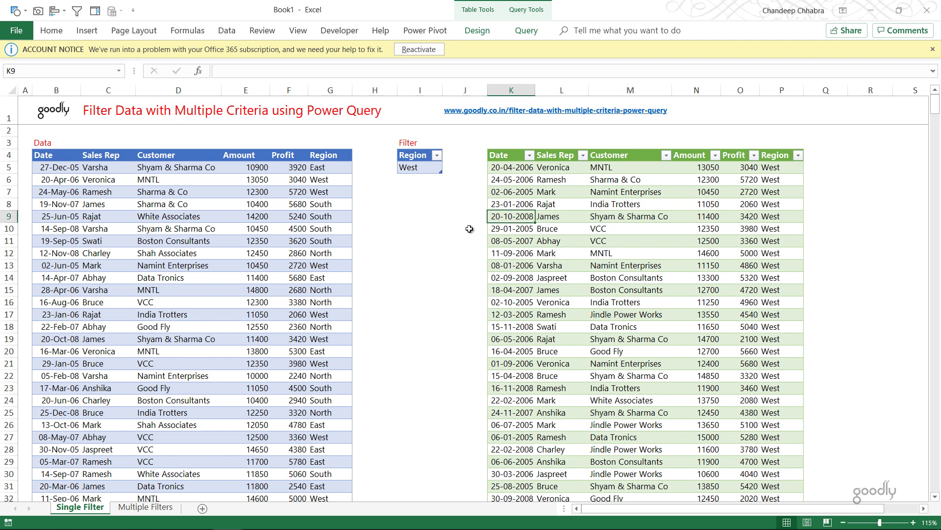
Step: Reopen the output table's query for editing and review the Filter query's Changed Type and Region steps
click(417, 180)
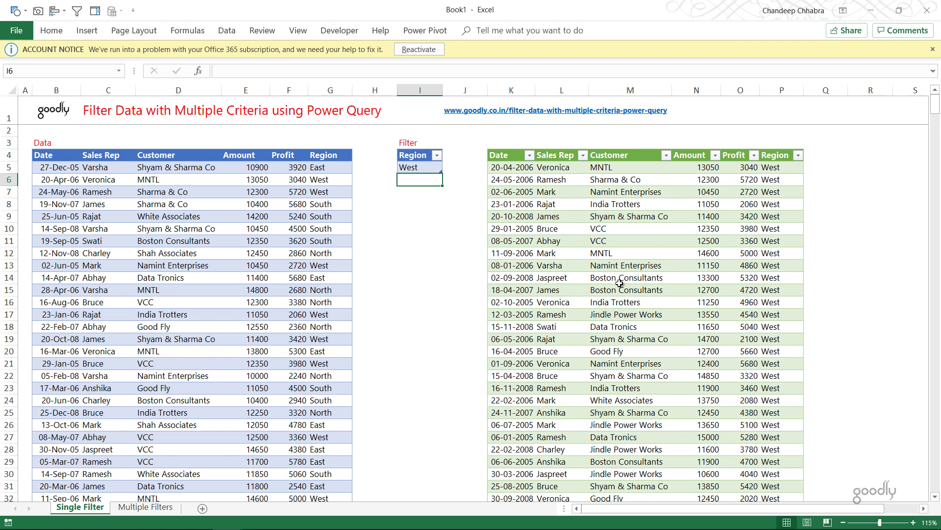
click(226, 267)
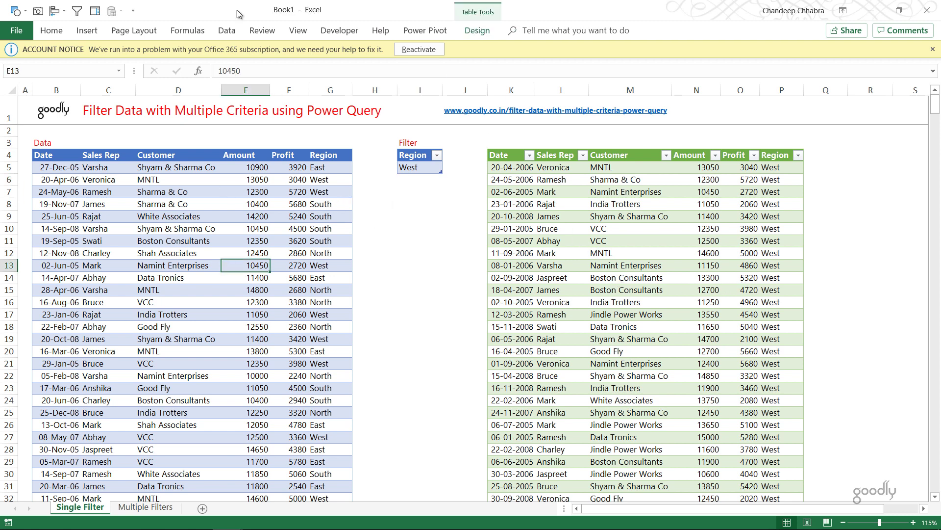
click(563, 229)
click(525, 33)
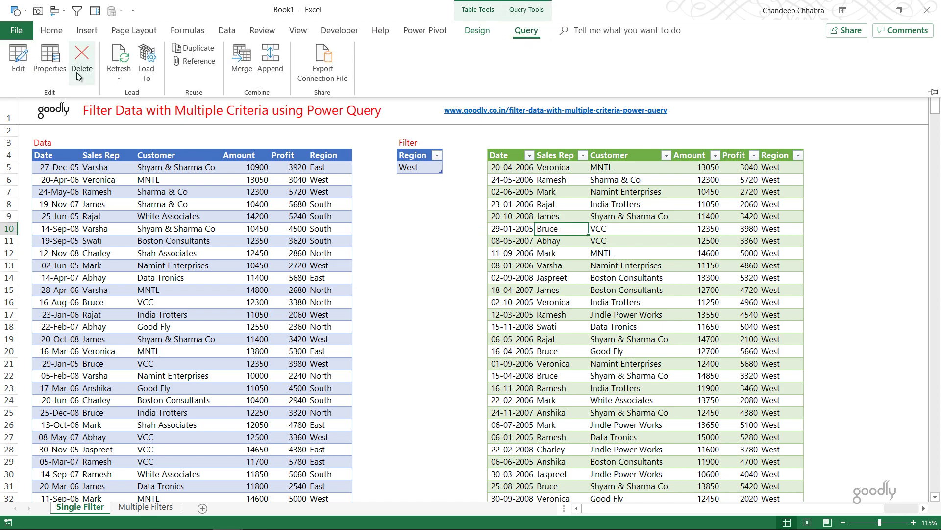
click(11, 50)
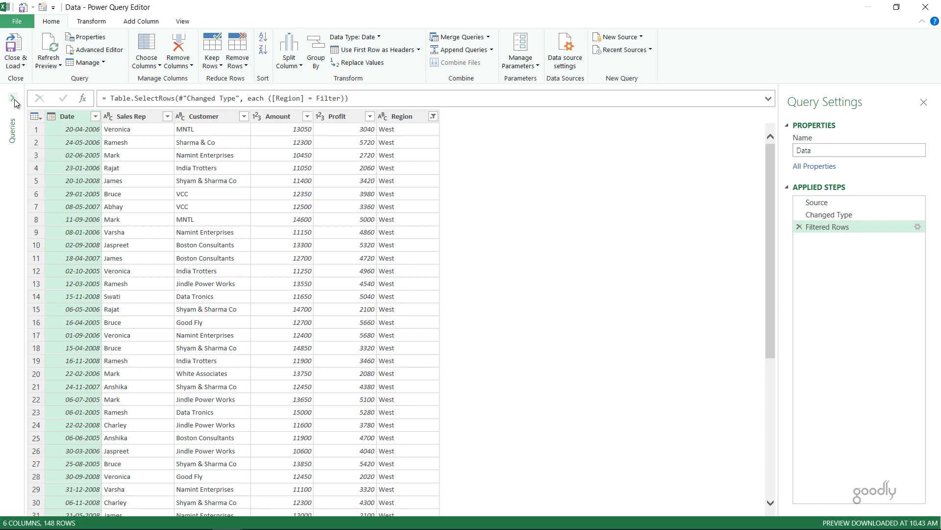
click(20, 109)
click(29, 125)
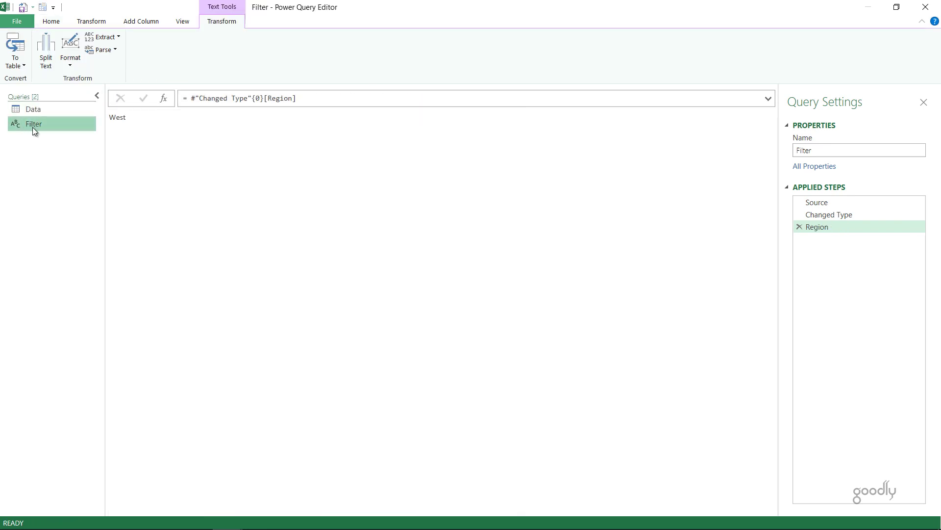
click(842, 216)
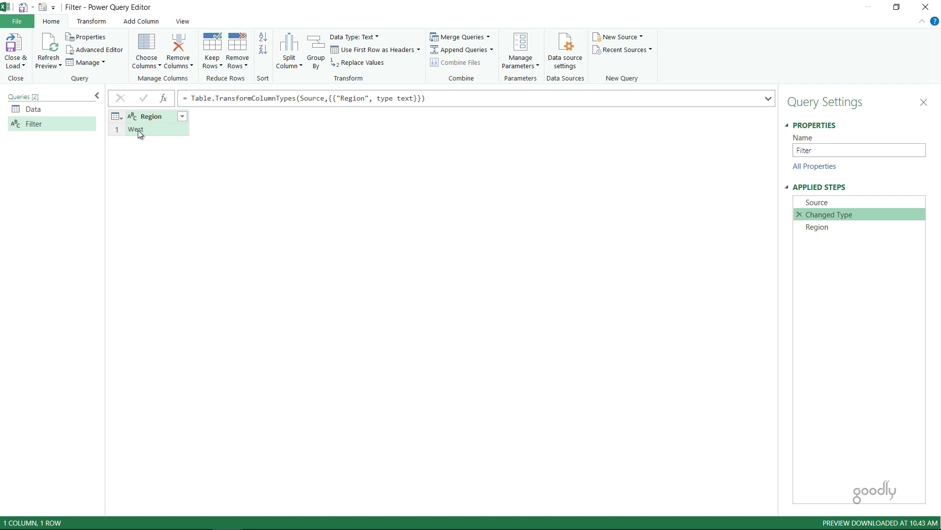
click(825, 230)
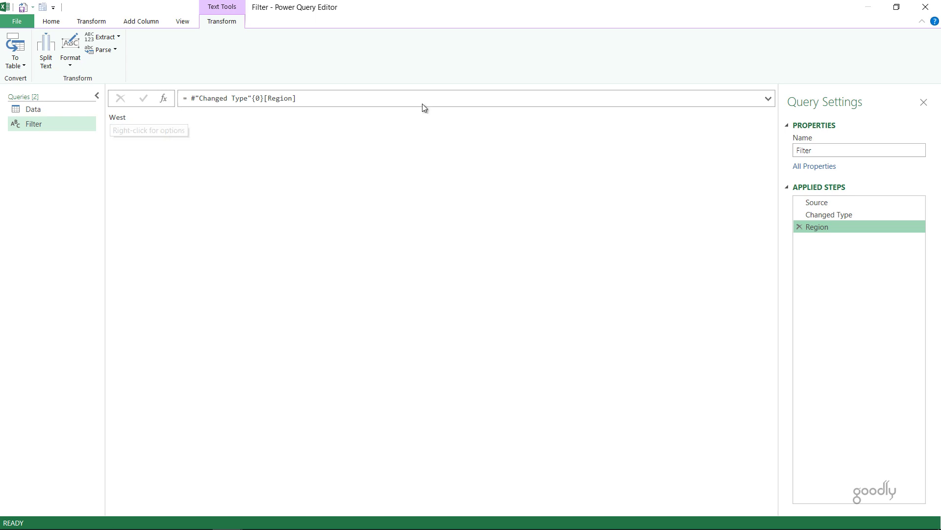
Step: Close the query editor and switch to the Multiple Filters sheet
click(926, 7)
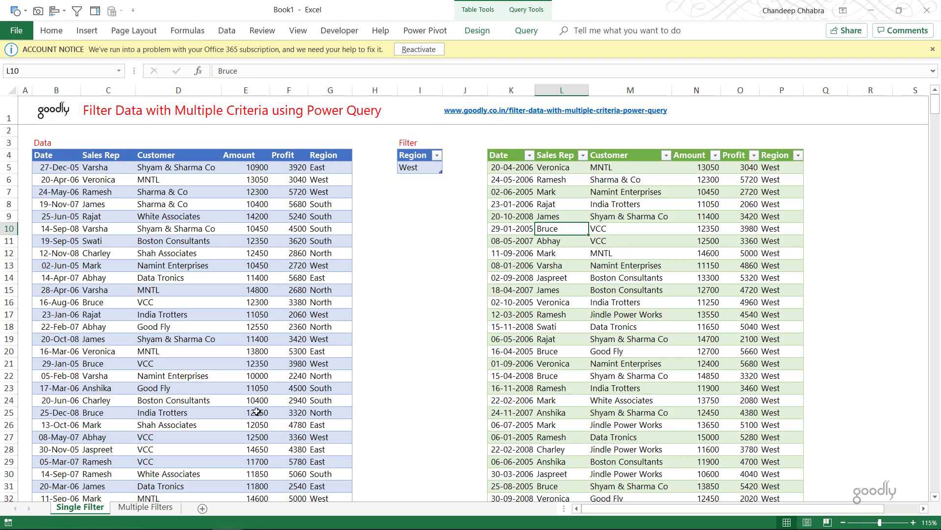
click(143, 508)
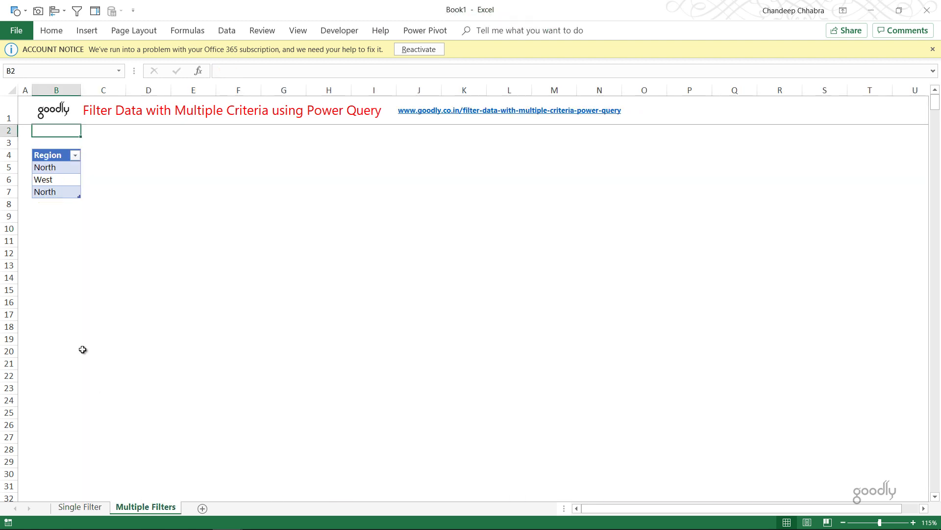
Step: Undo the extra North entry in cell B7 of the Region filter table, keeping only North and West
click(55, 154)
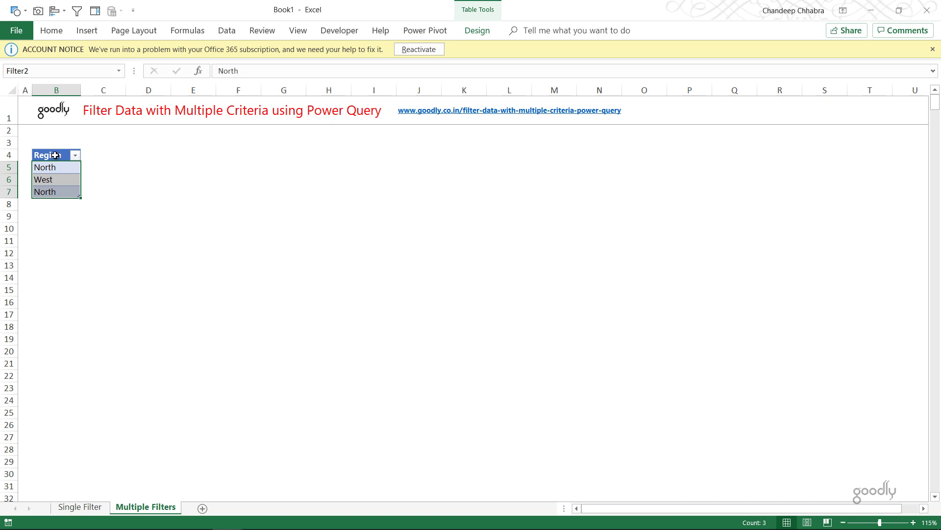
click(55, 155)
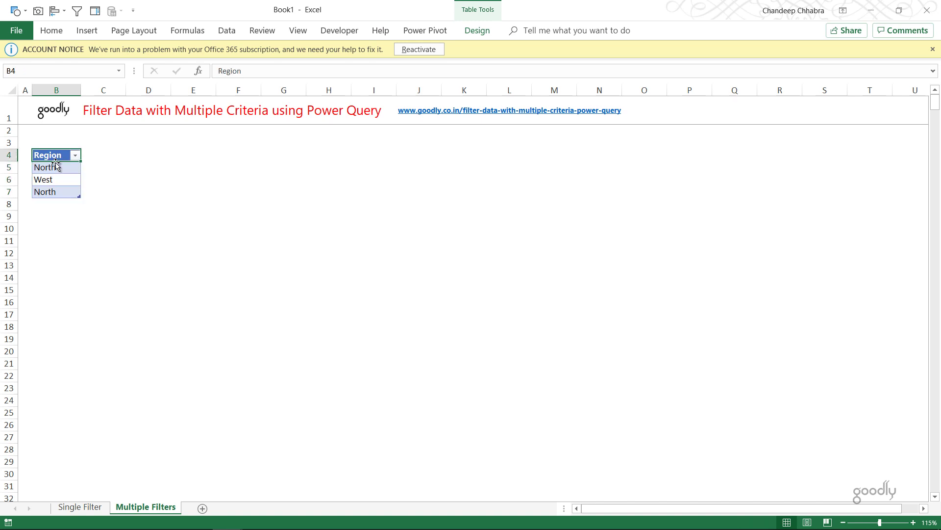
click(60, 188)
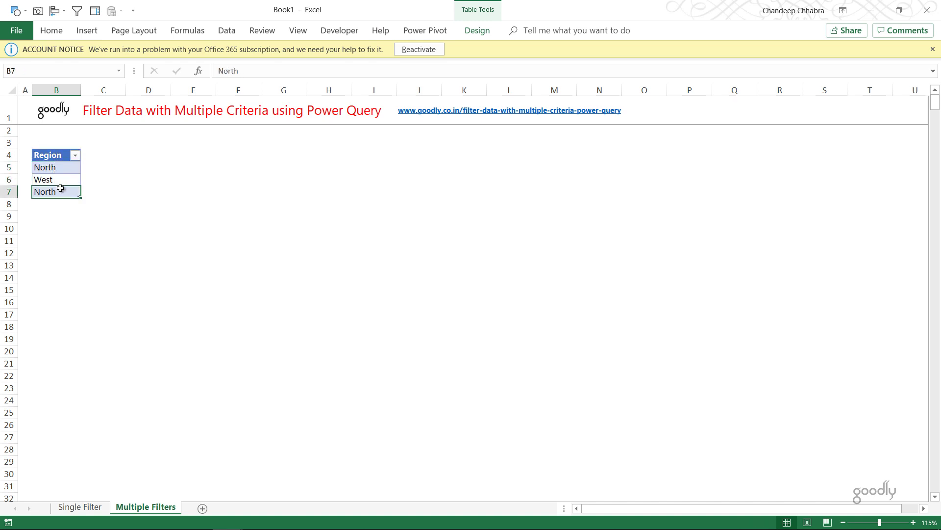
key(ctrl+z)
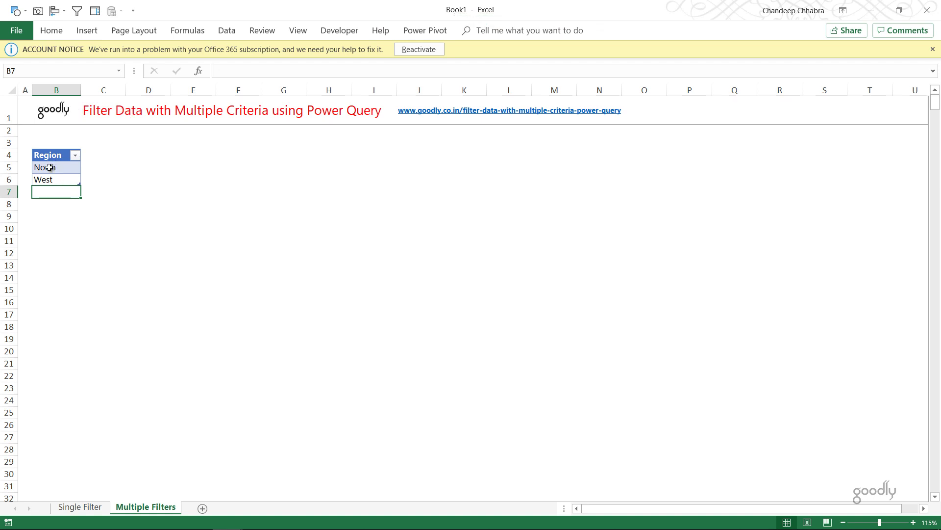
click(54, 179)
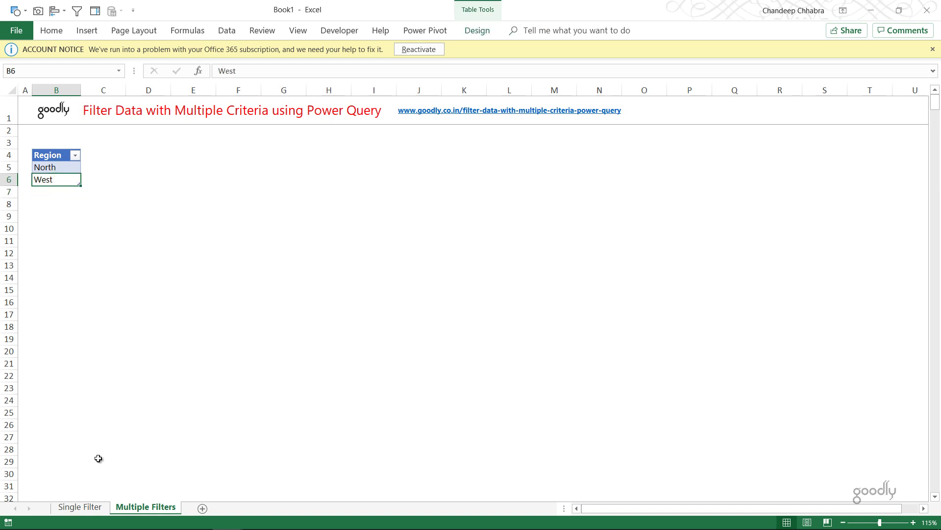
click(87, 440)
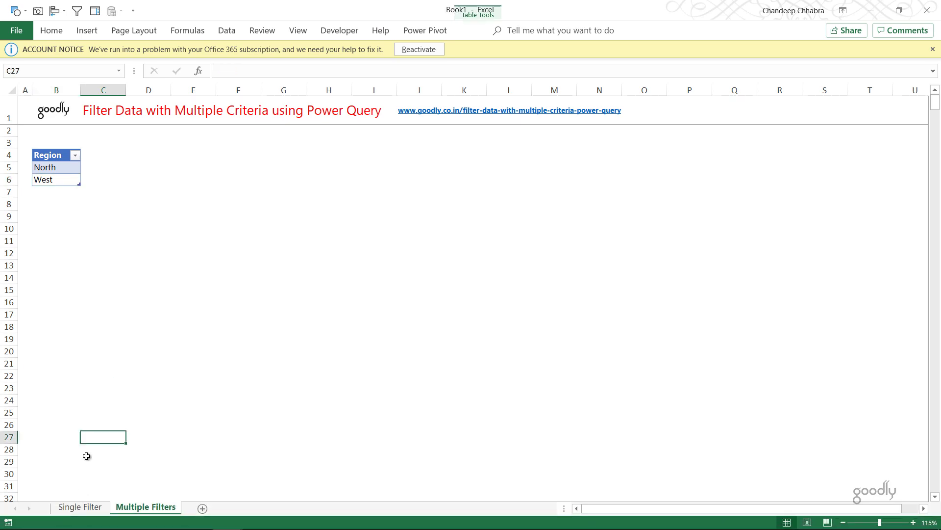
Step: Load the Region filter table on the Multiple Filters sheet into the Power Query editor
click(80, 507)
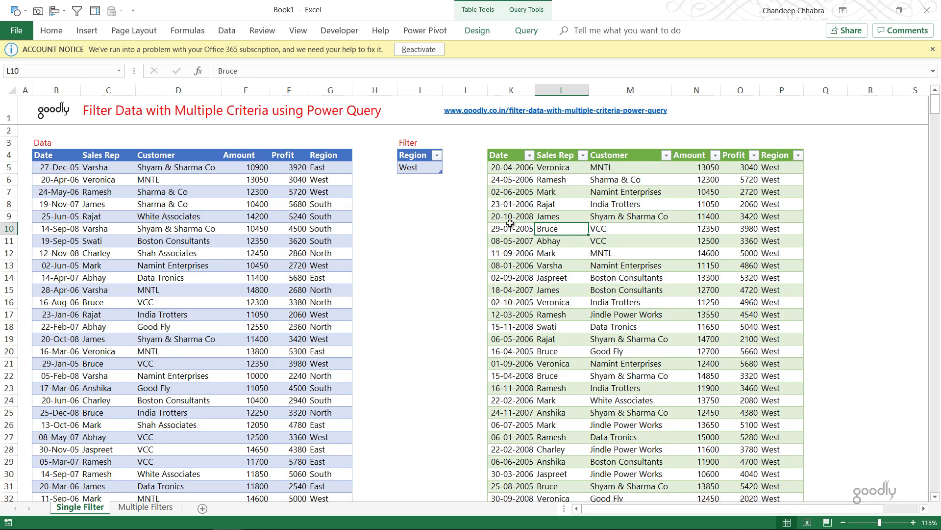
click(145, 507)
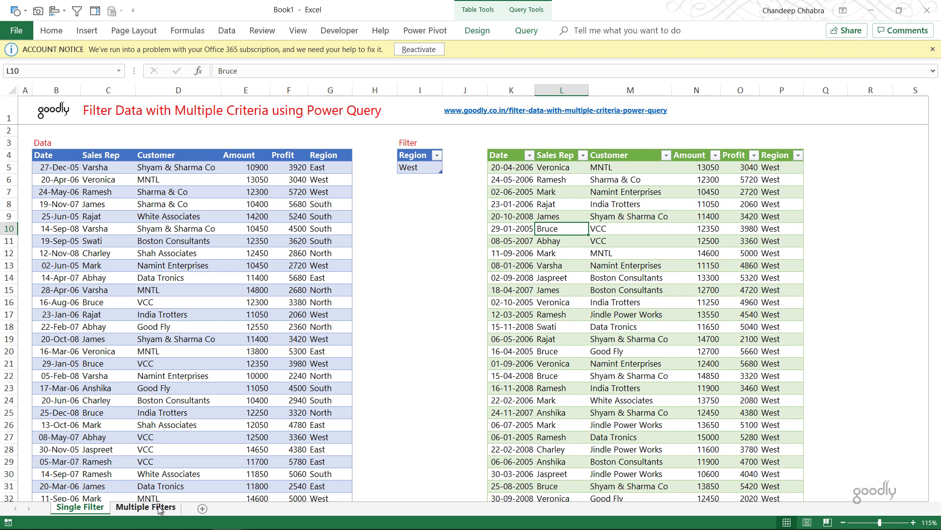
drag(54, 156, 55, 173)
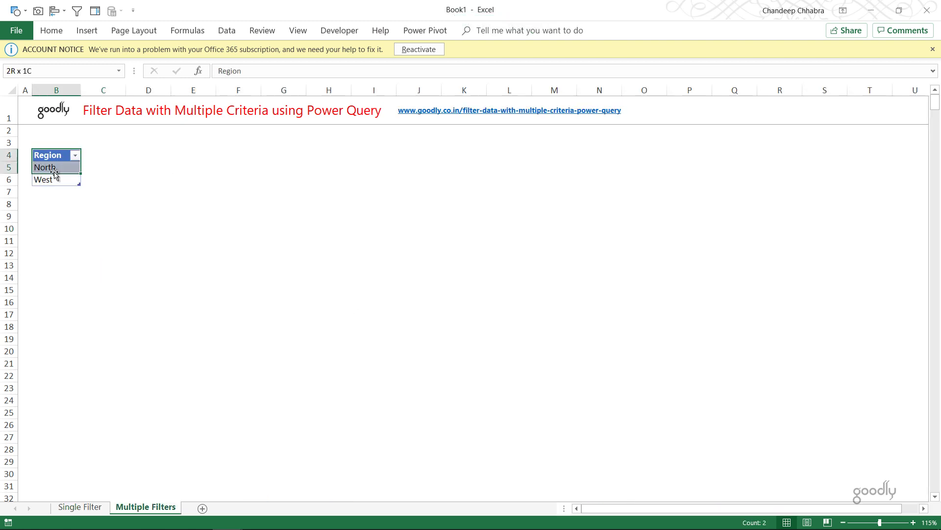
click(54, 169)
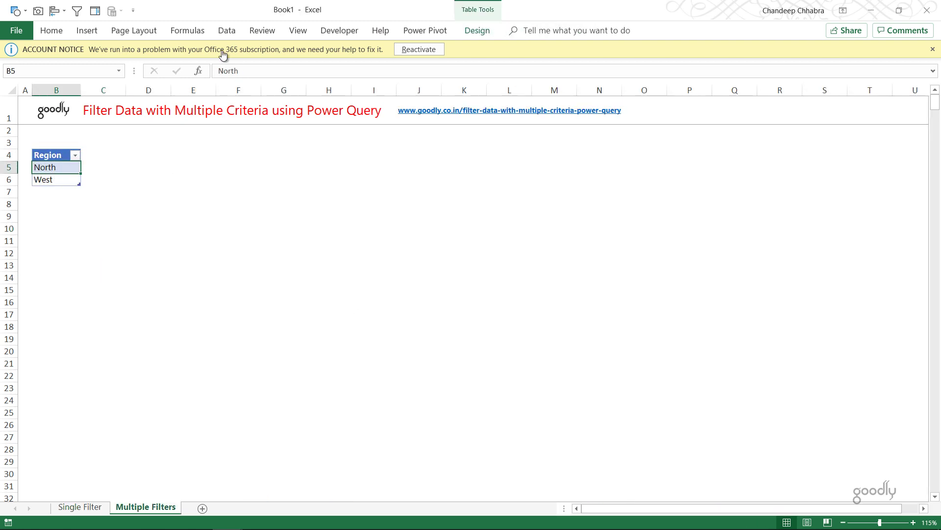
click(227, 30)
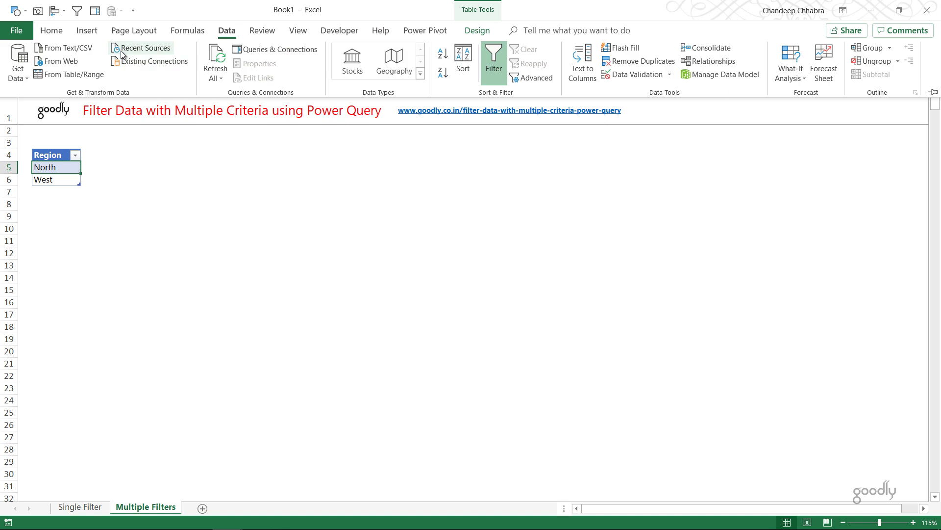
click(49, 77)
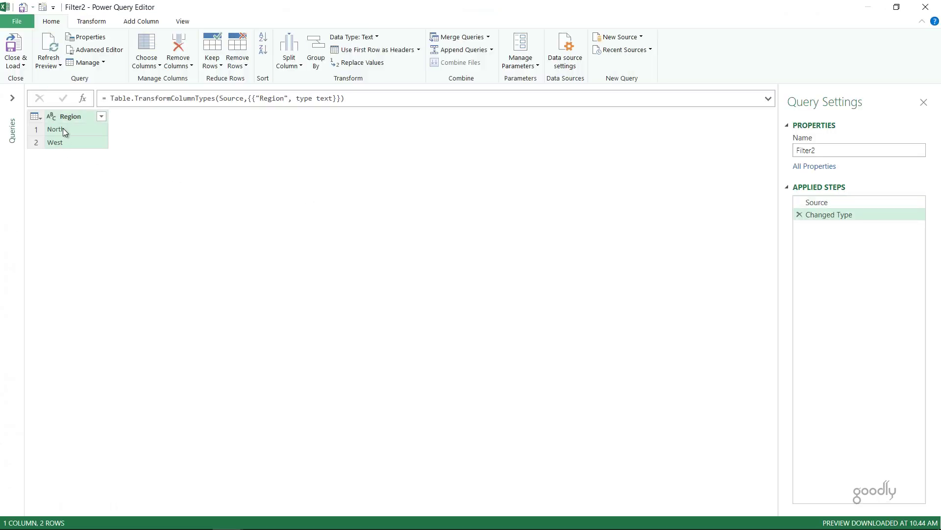
Step: Expand the queries list and duplicate the Data query
click(12, 98)
click(27, 111)
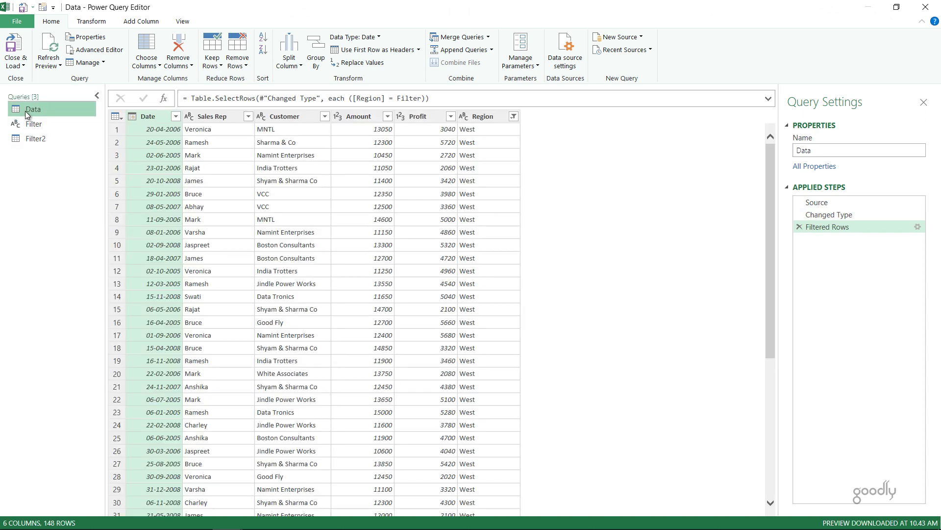
right_click(31, 111)
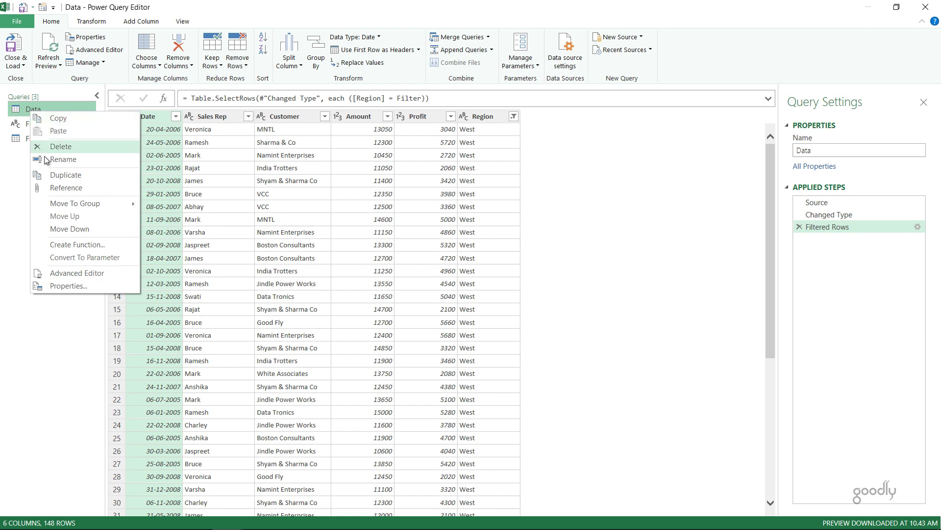
click(49, 175)
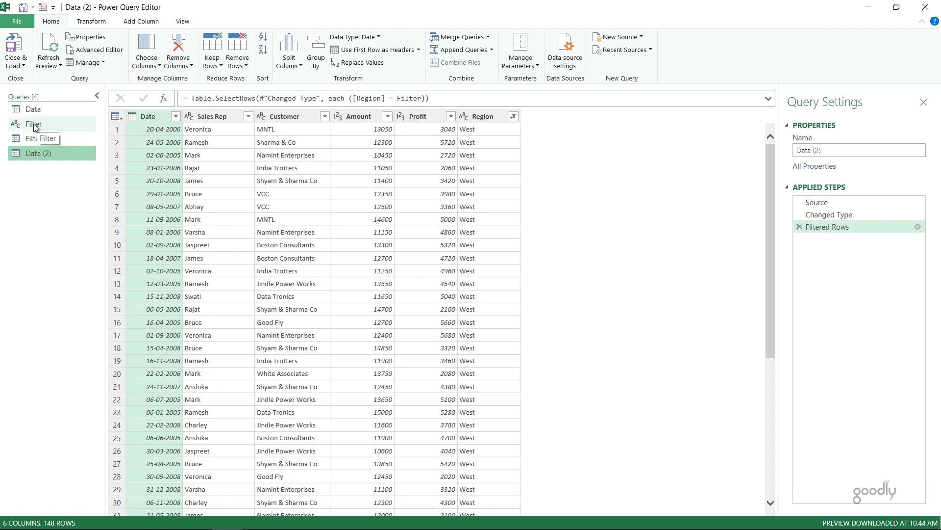
Step: Remove the Filtered Rows step from the duplicated Data query and rename the query Multiple Filters
click(799, 226)
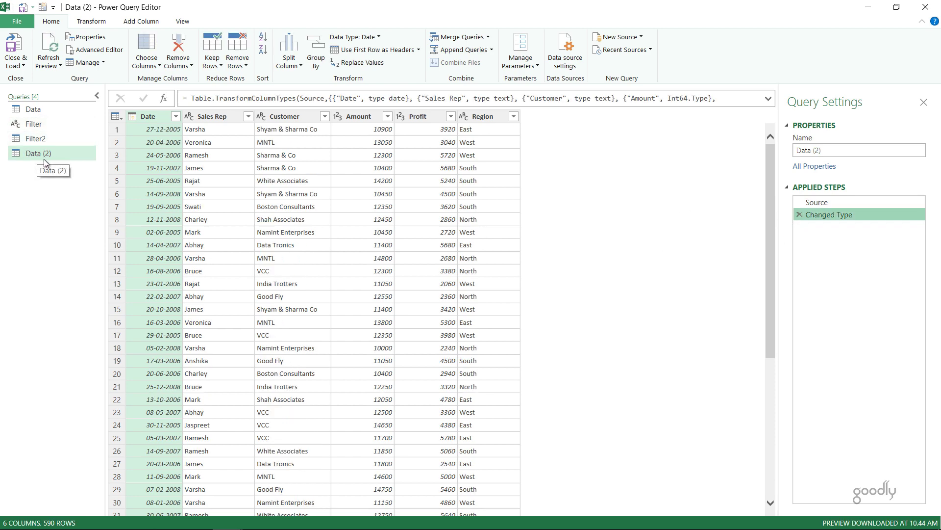
drag(823, 150, 754, 152)
text(Mul)
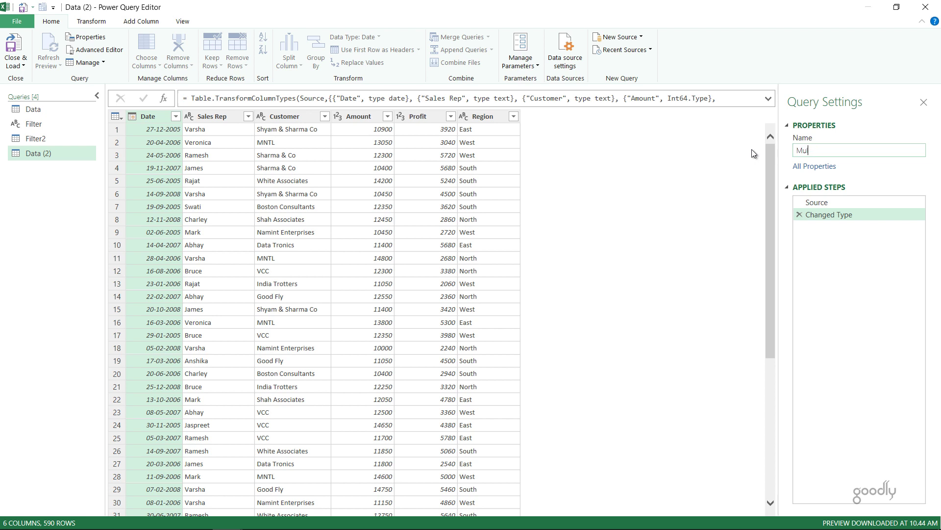
text(tiple Filters)
key(Return)
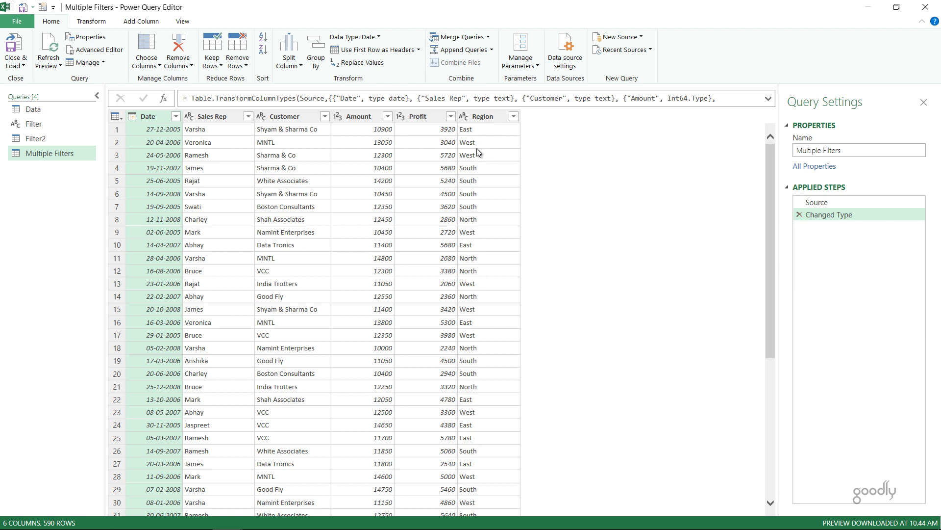
Step: Set up a merge of the Multiple Filters query with Filter2, matching the Region columns of both tables
click(51, 140)
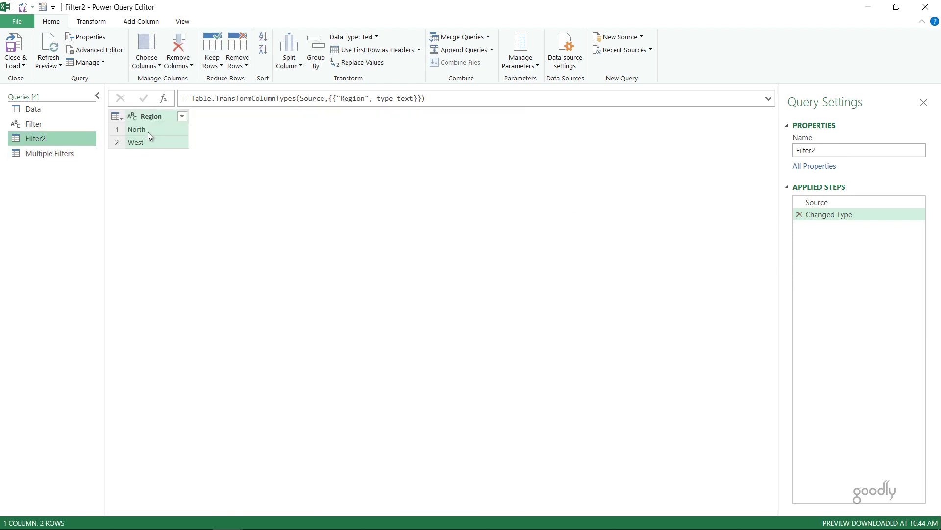
click(48, 154)
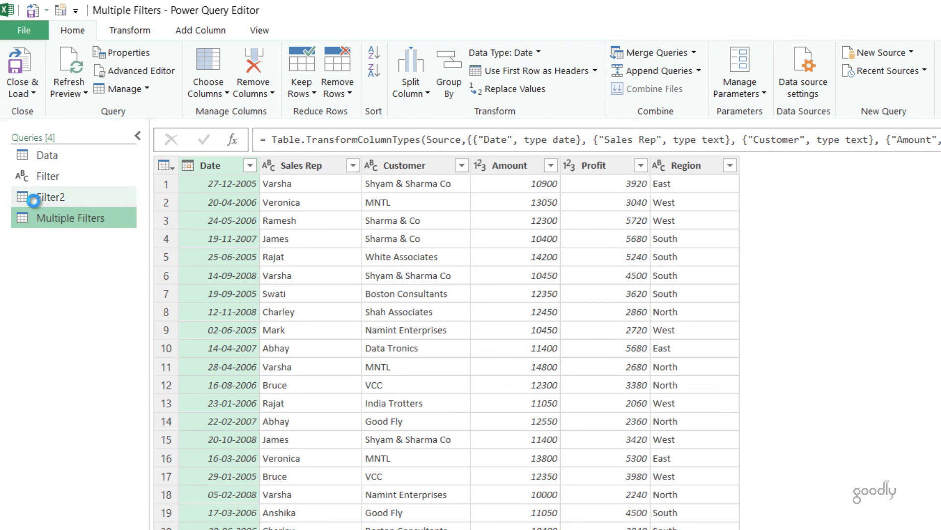
click(29, 196)
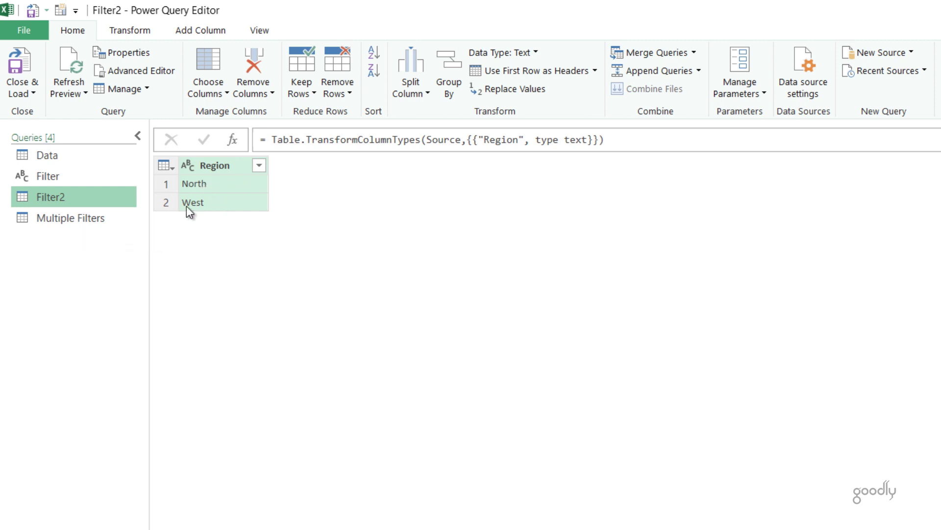
click(73, 217)
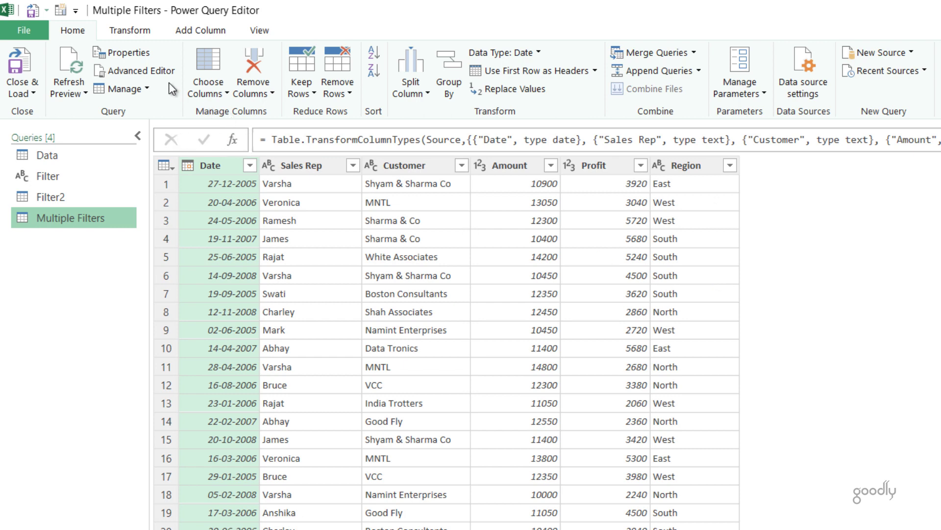
click(661, 55)
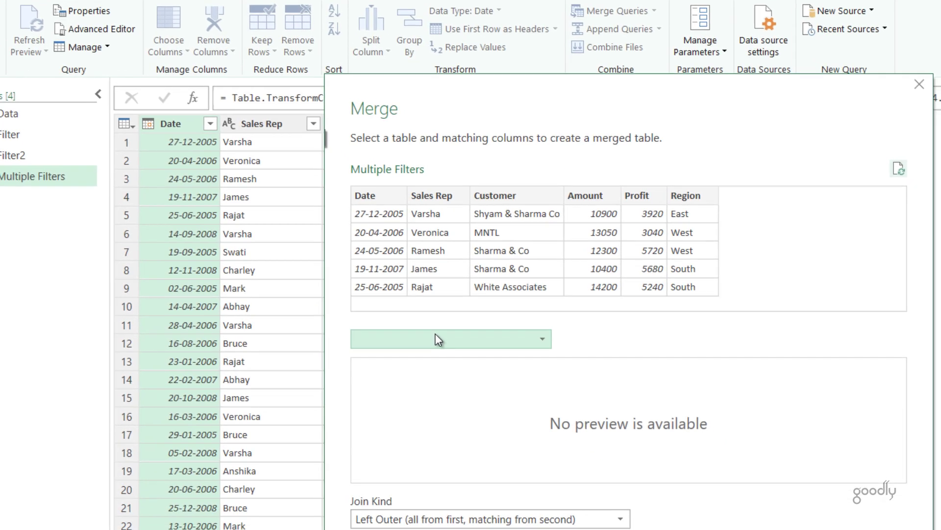
click(477, 380)
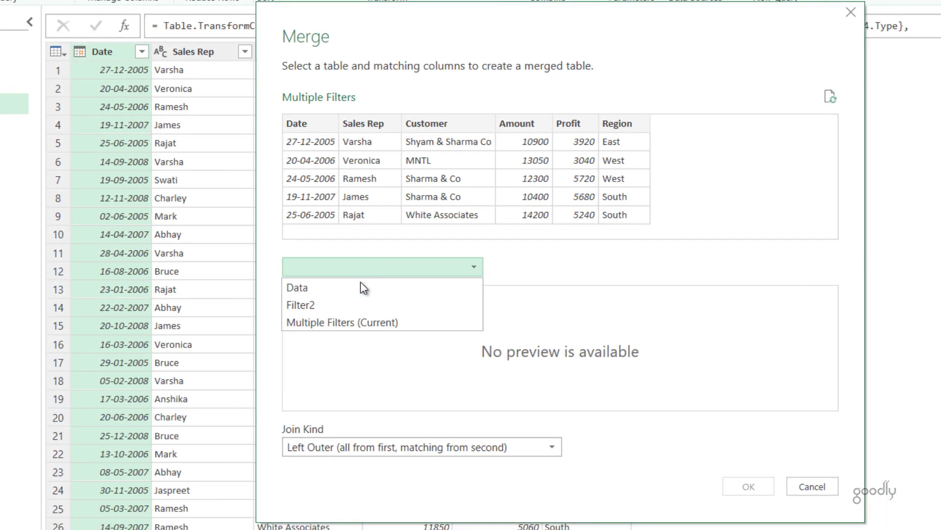
click(310, 305)
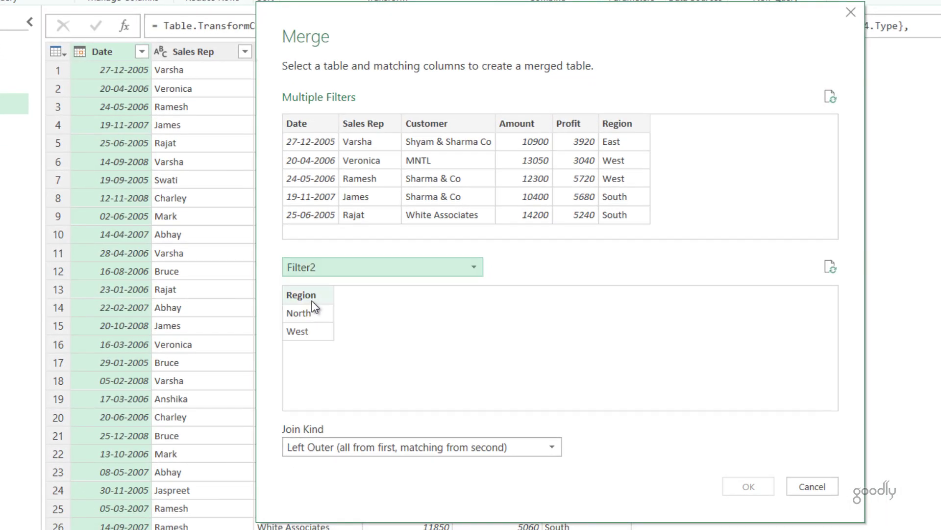
click(313, 295)
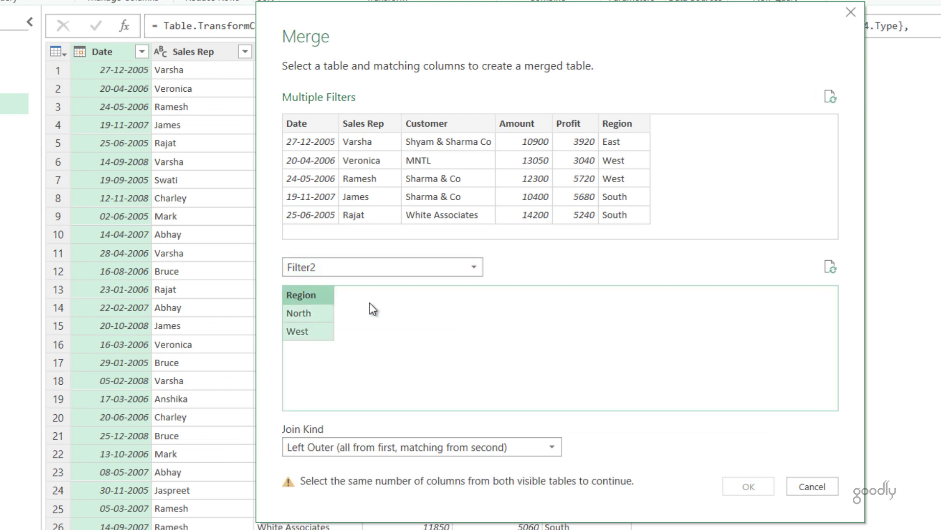
click(619, 127)
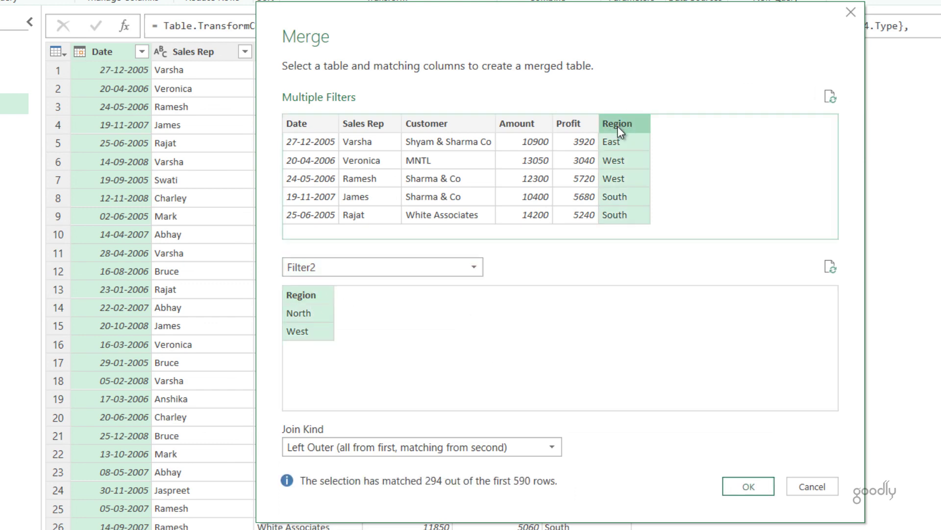
Step: Set the merge's join kind to Inner (only matching rows) and apply the merge
click(327, 447)
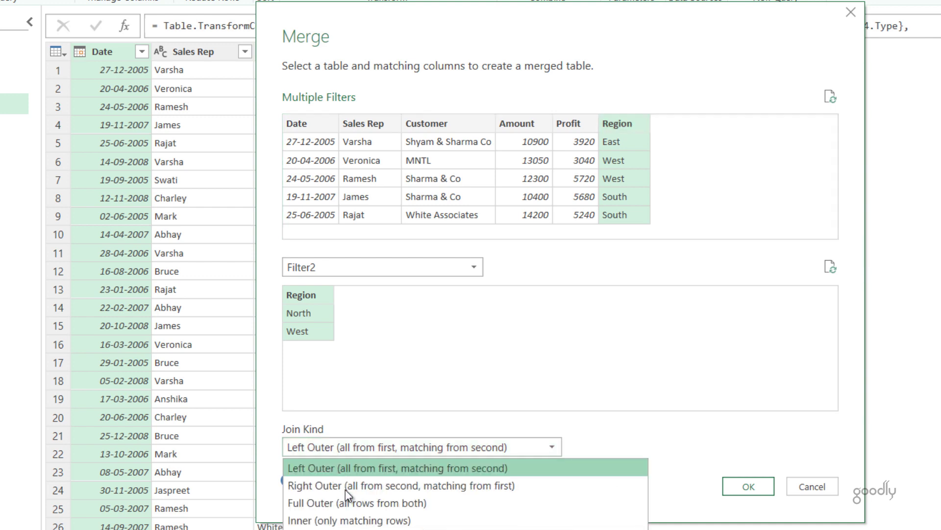
click(383, 521)
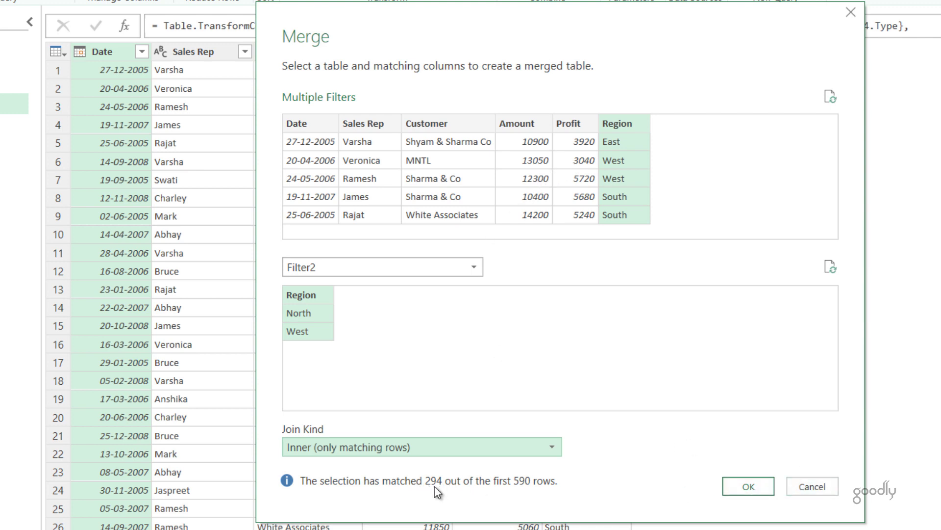
click(750, 485)
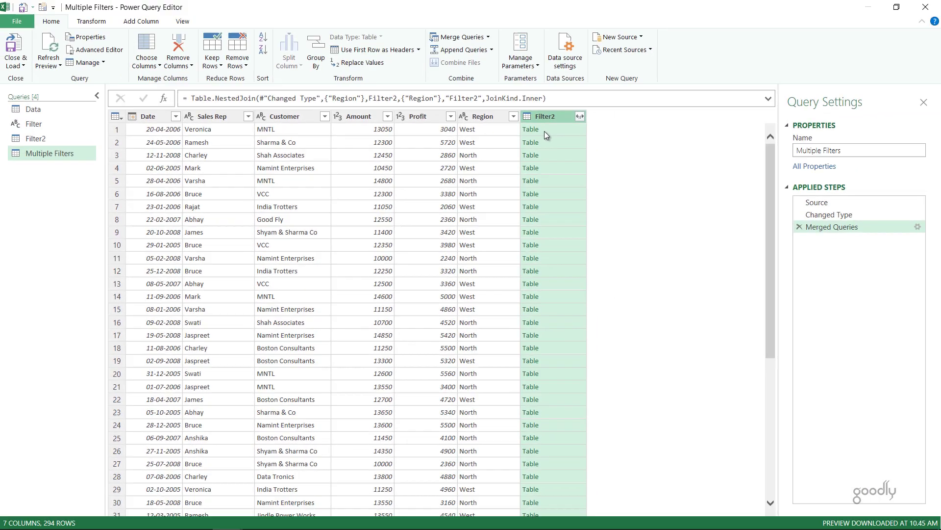
Step: Preview the nested table in the Filter2 column's first row and compare the Changed Type and Merged Queries steps
click(666, 72)
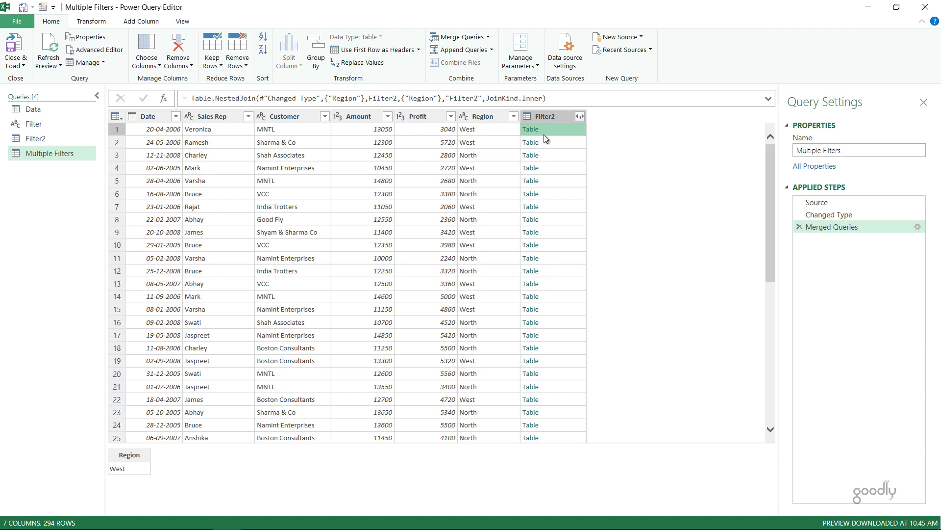
click(553, 118)
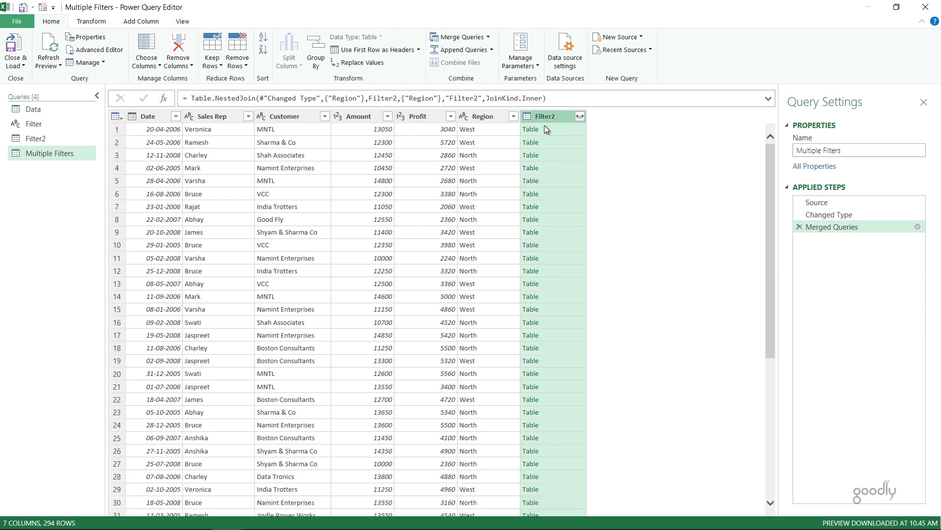
click(836, 214)
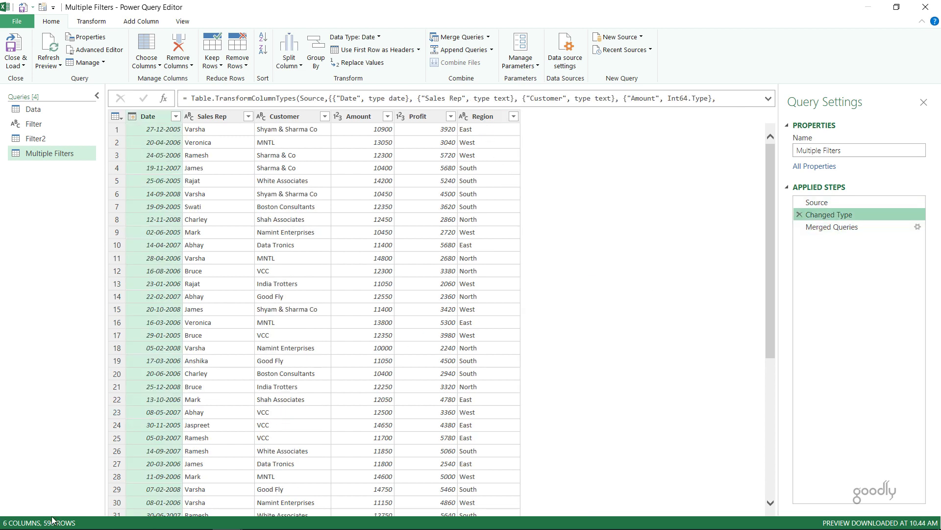
click(837, 227)
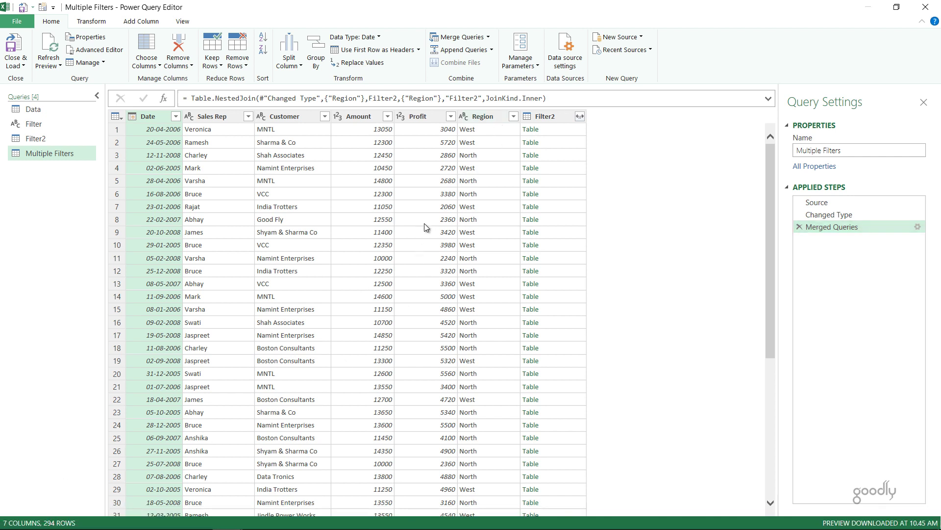
click(548, 120)
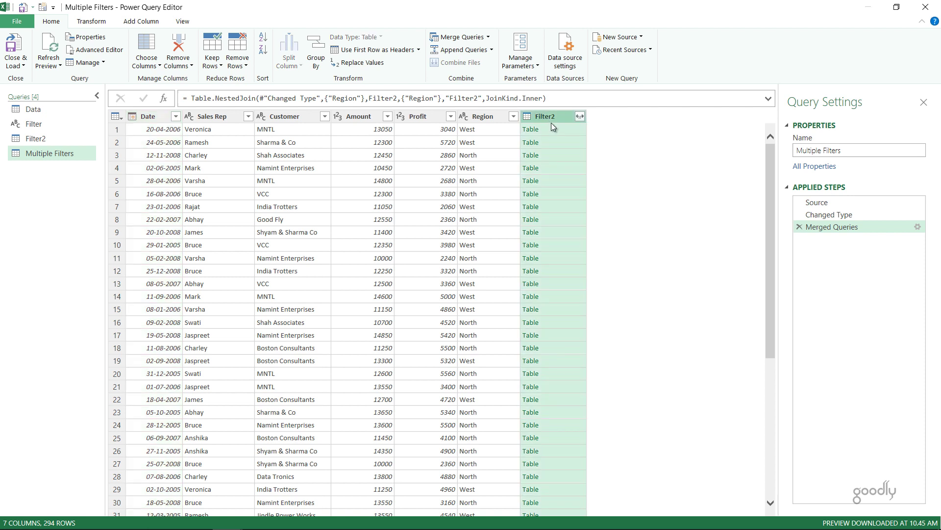
Step: Remove the Filter2 column and load the query as a table at cell D4 of the existing Multiple Filters worksheet
key(Delete)
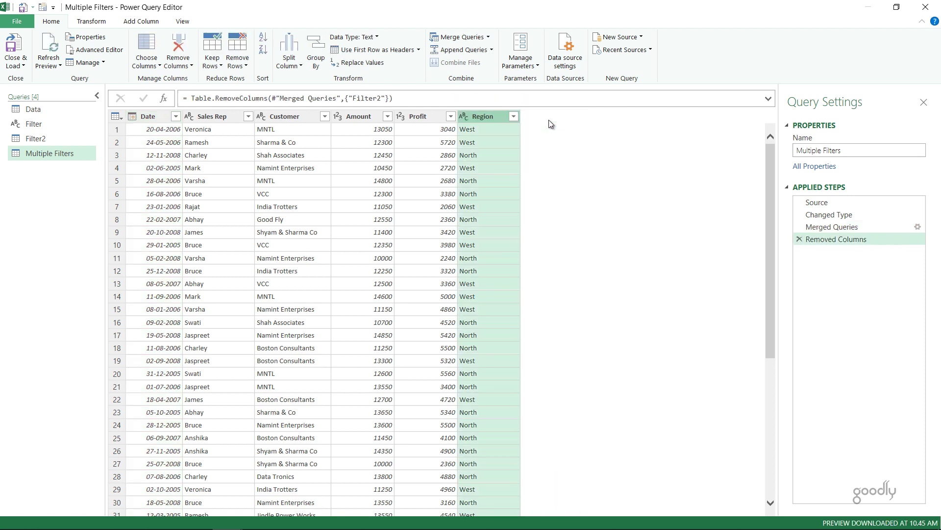
click(18, 65)
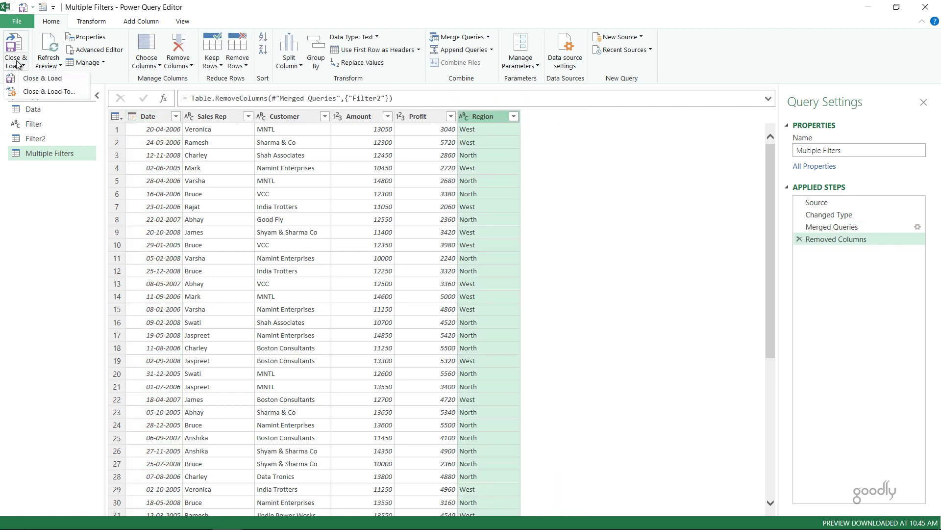
click(33, 91)
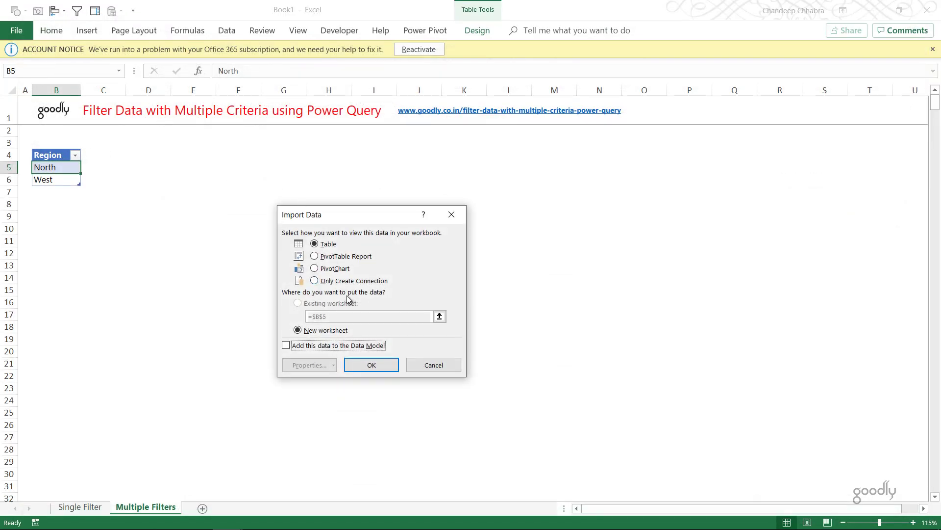
click(327, 303)
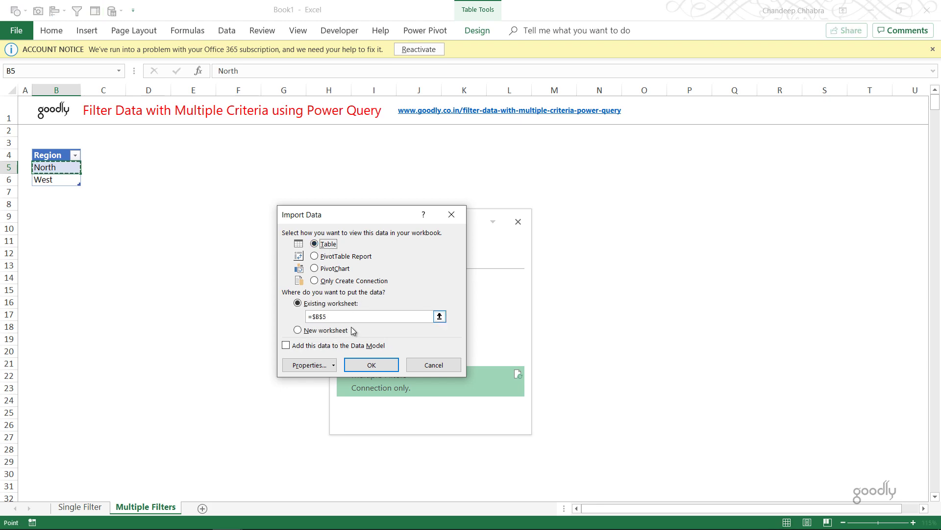
click(439, 317)
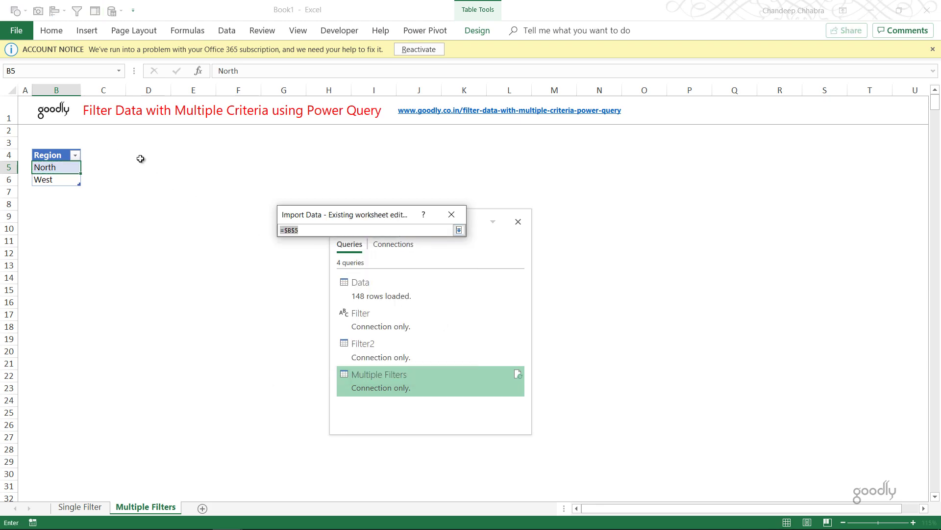
click(139, 157)
click(458, 230)
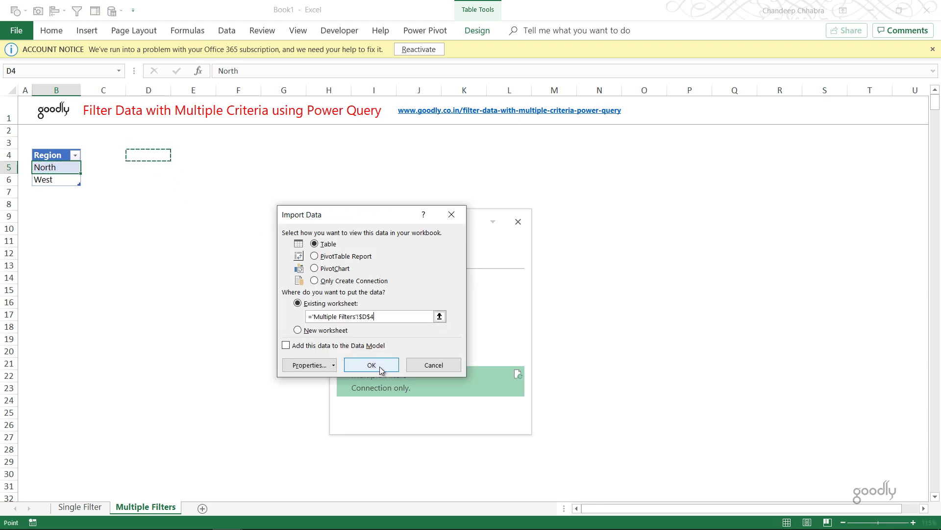
click(380, 366)
drag(418, 211, 600, 174)
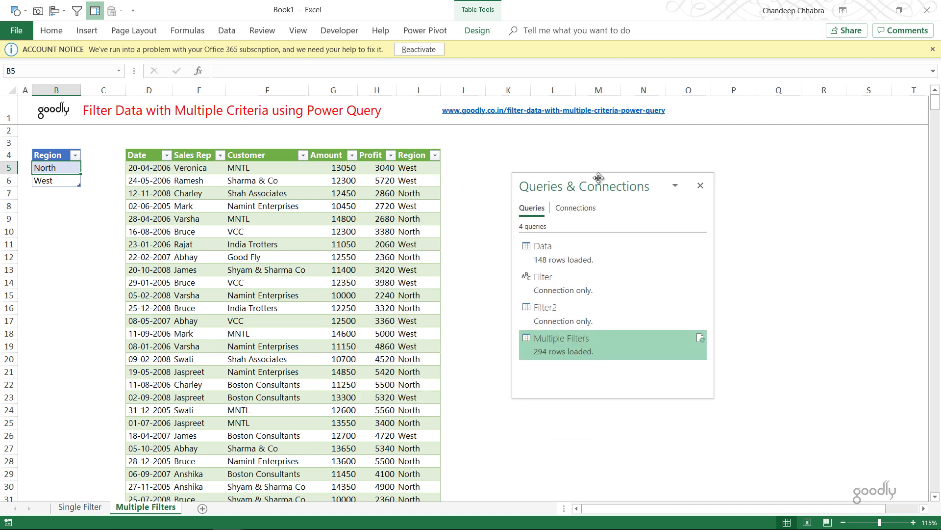
Step: Change the second region in the filter table to South and refresh the loaded sales table
click(416, 169)
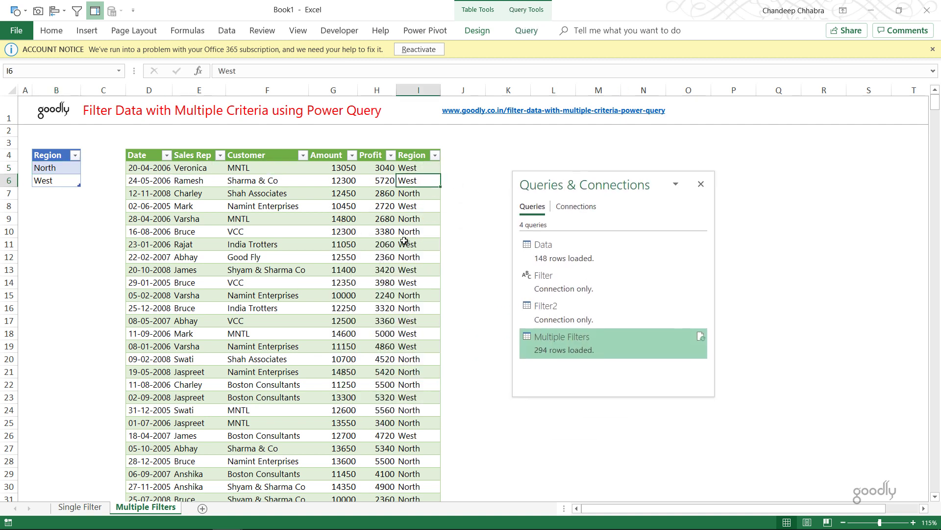
click(59, 181)
text(S)
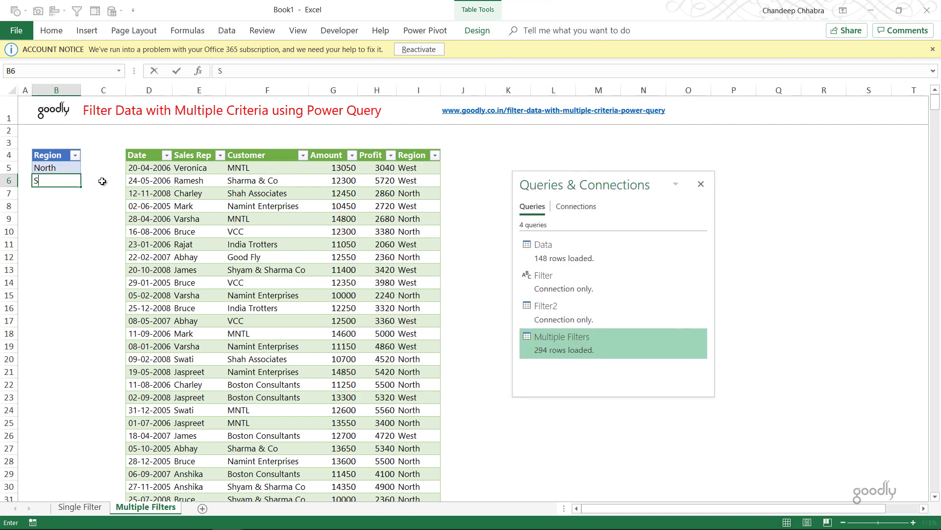
text(outh)
key(Return)
right_click(295, 209)
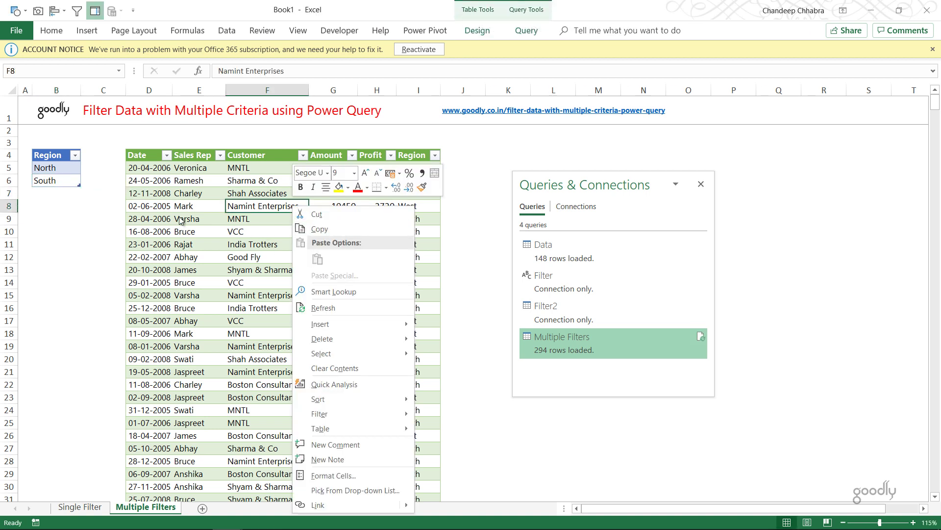
click(340, 310)
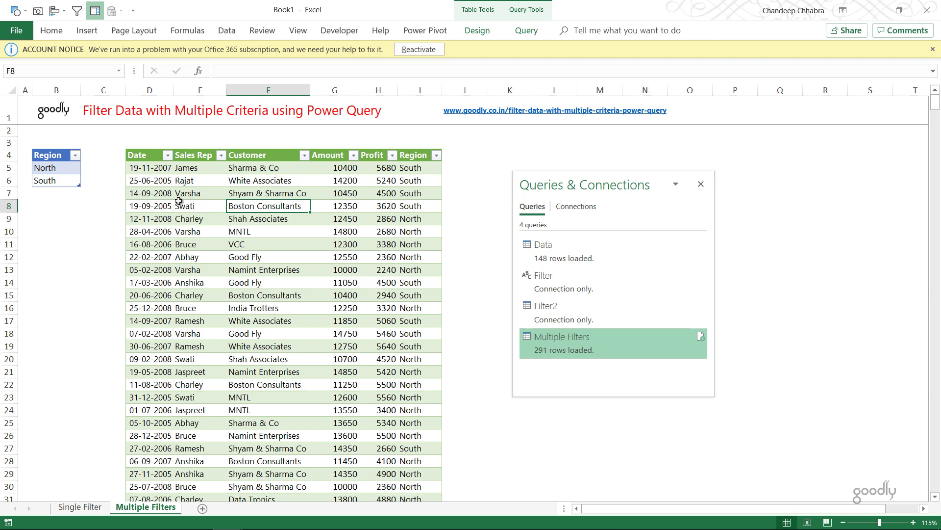
Step: Insert a column at C4 beside Region in the filter table and title it Sales Rep
click(99, 155)
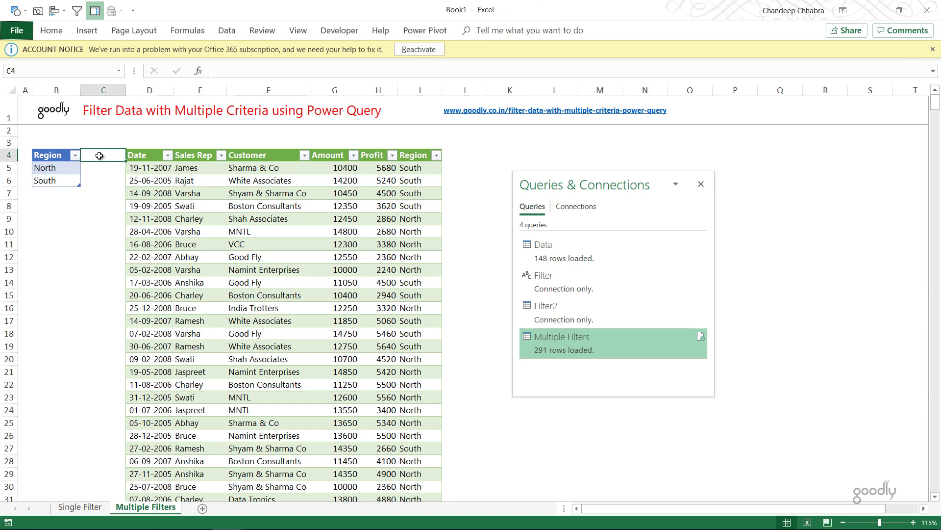
key(alt+i)
text(c)
text(Sales Re)
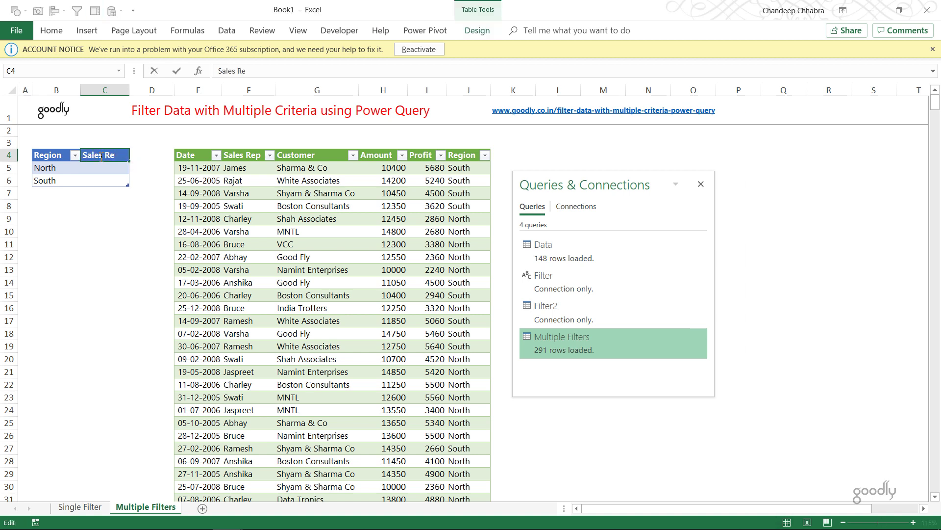
text(p)
key(Return)
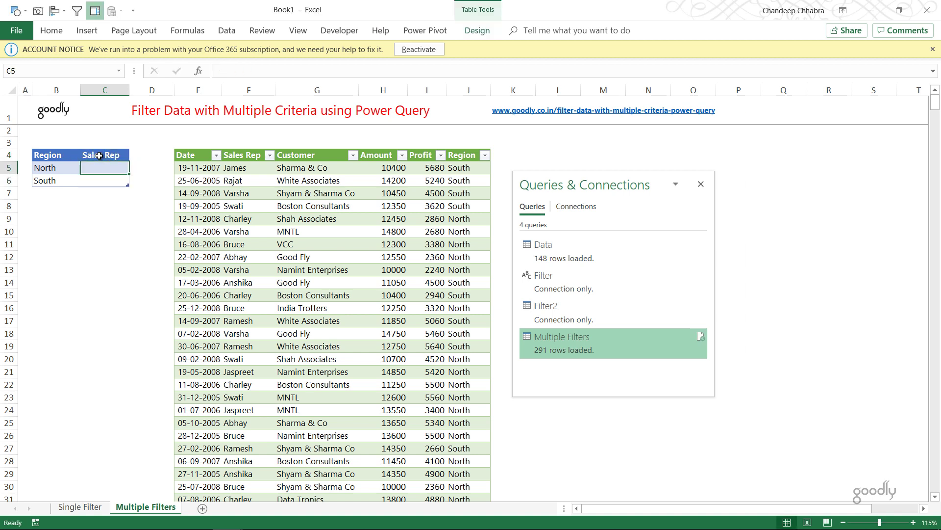
Step: Enter three sales reps' names in the Sales Rep column, giving the added third row the region North
text(Rajat)
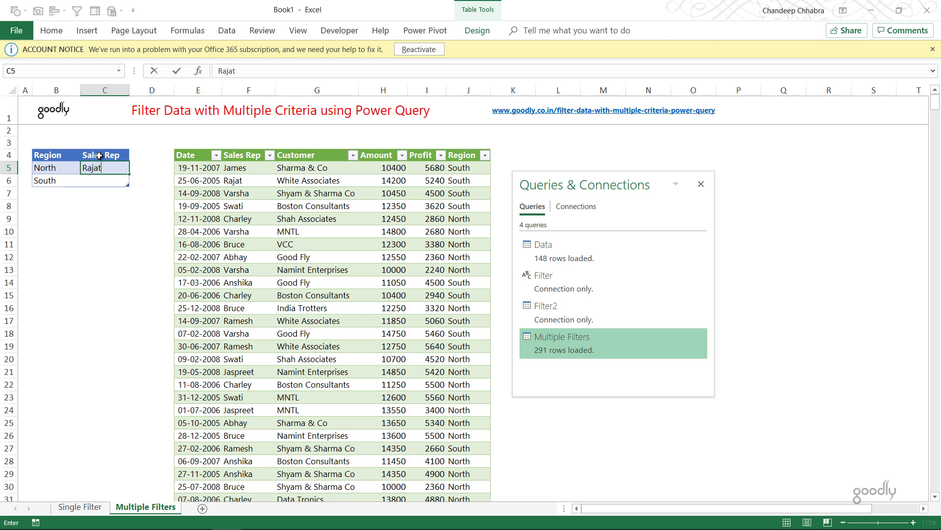
key(Return)
text(Swati)
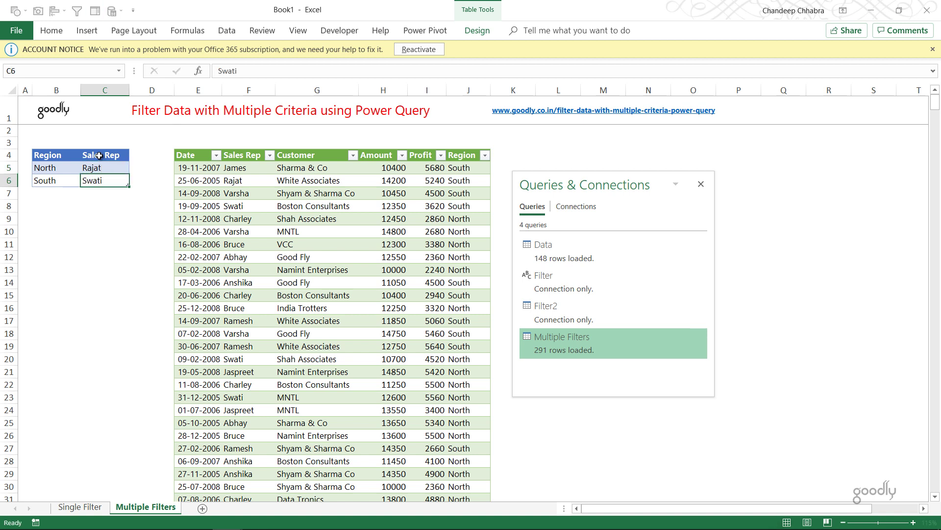
key(Return)
text(Veronica)
key(Left)
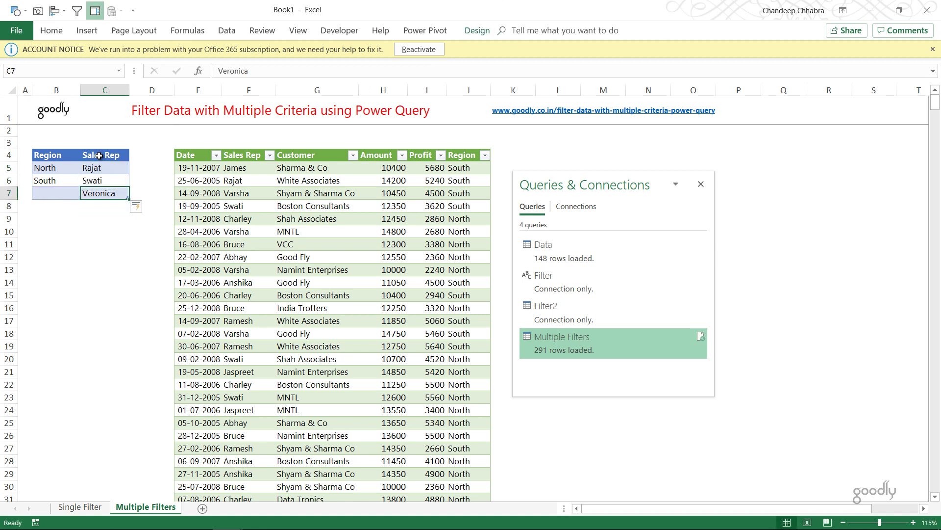
text(North)
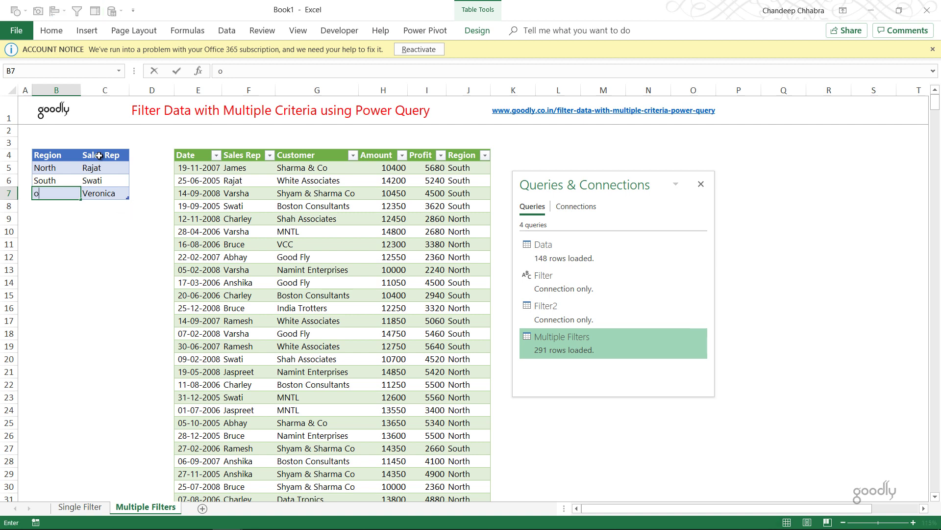
key(Return)
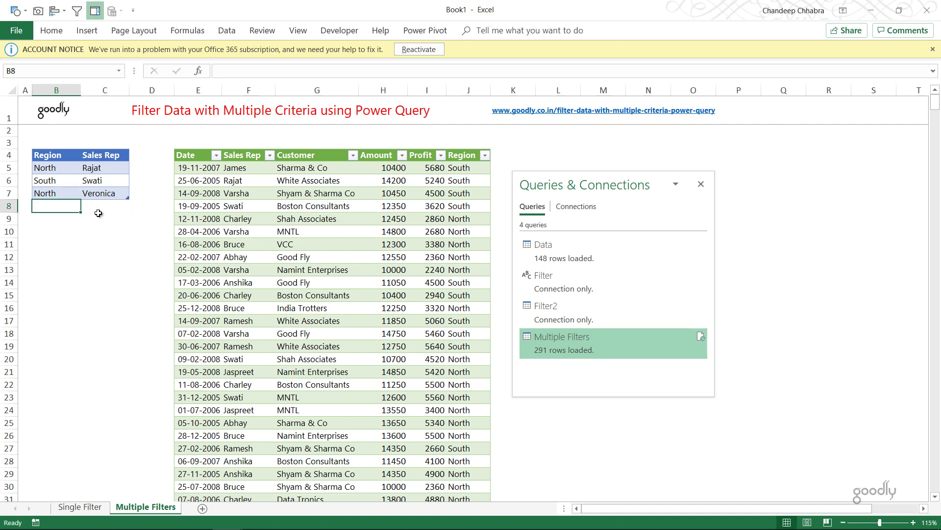
Step: Edit the Multiple Filters query's merge to match both Region and Sales Rep in each table, and load the updated query to the worksheet
click(100, 182)
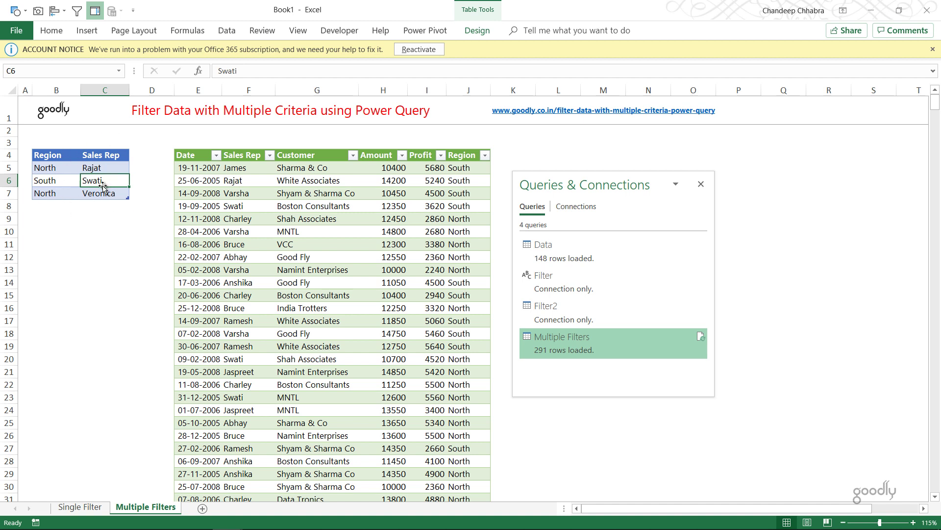
double_click(559, 345)
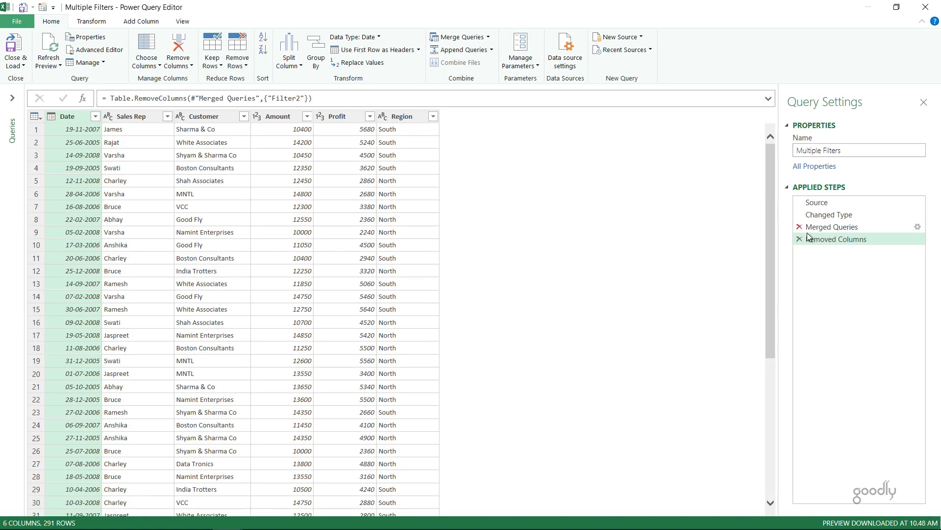
click(832, 226)
click(918, 227)
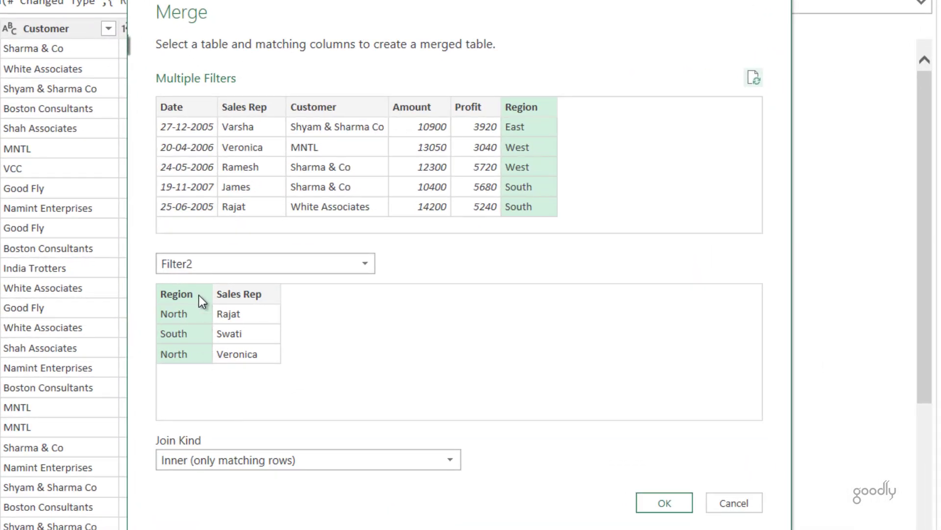
ctrl+click(249, 297)
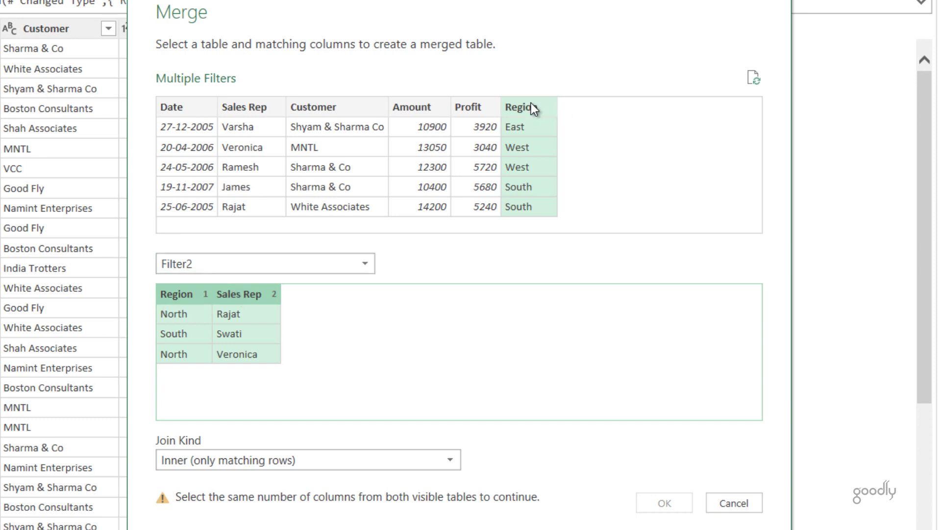
ctrl+click(256, 106)
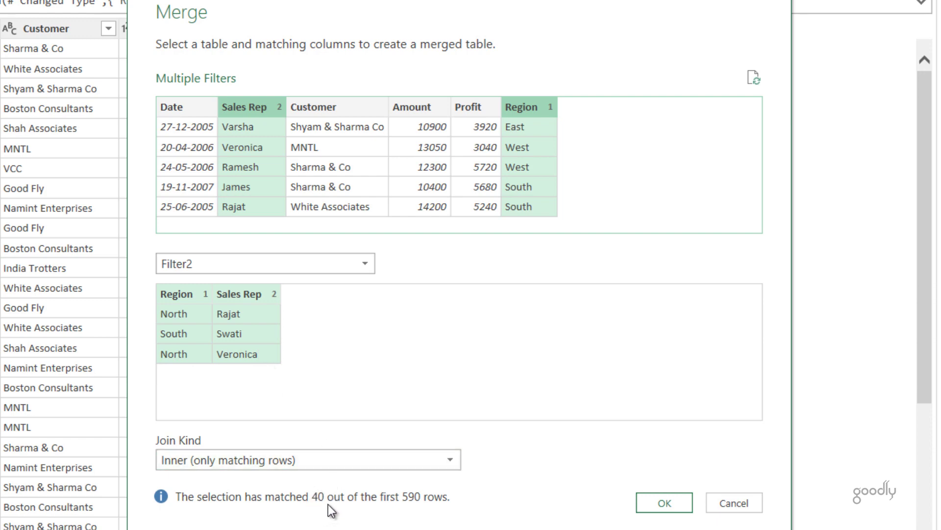
click(662, 505)
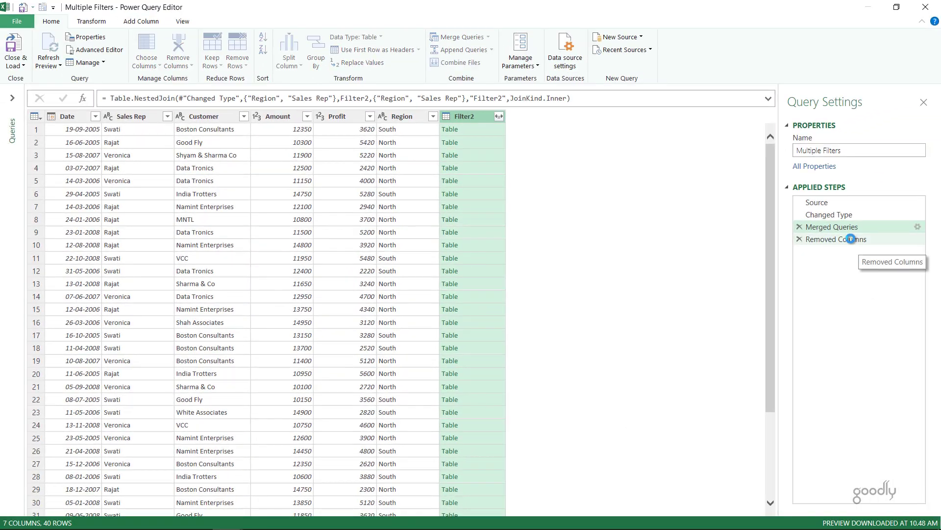
click(851, 239)
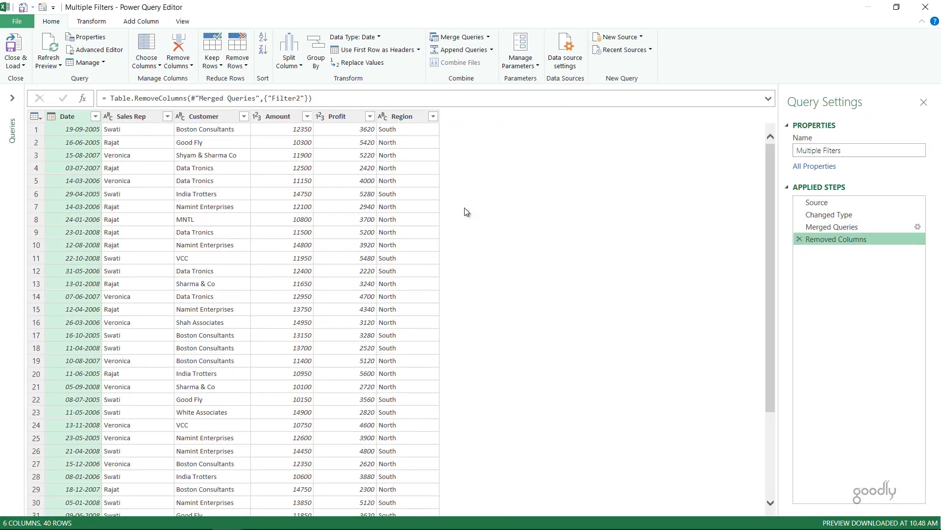
click(13, 46)
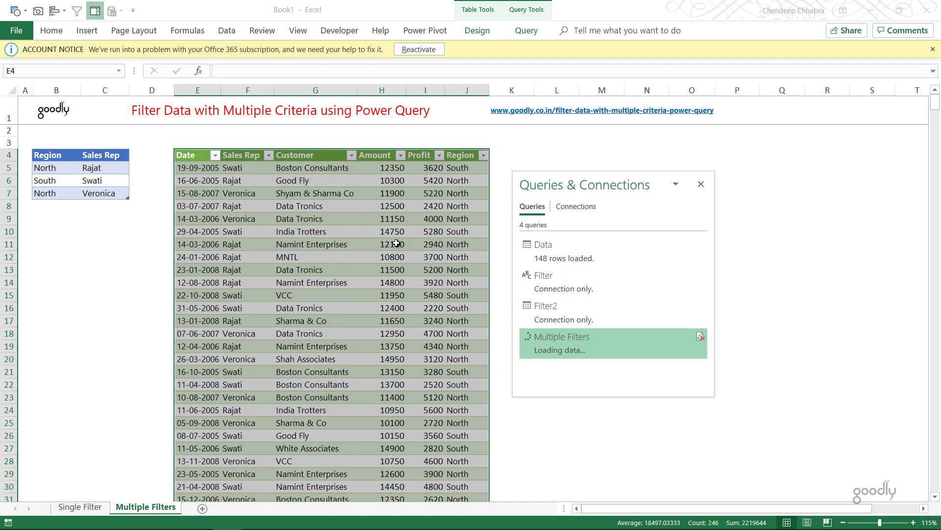
Step: Check which values the Sales Rep and Region columns of the loaded table contain using their filter lists
click(232, 230)
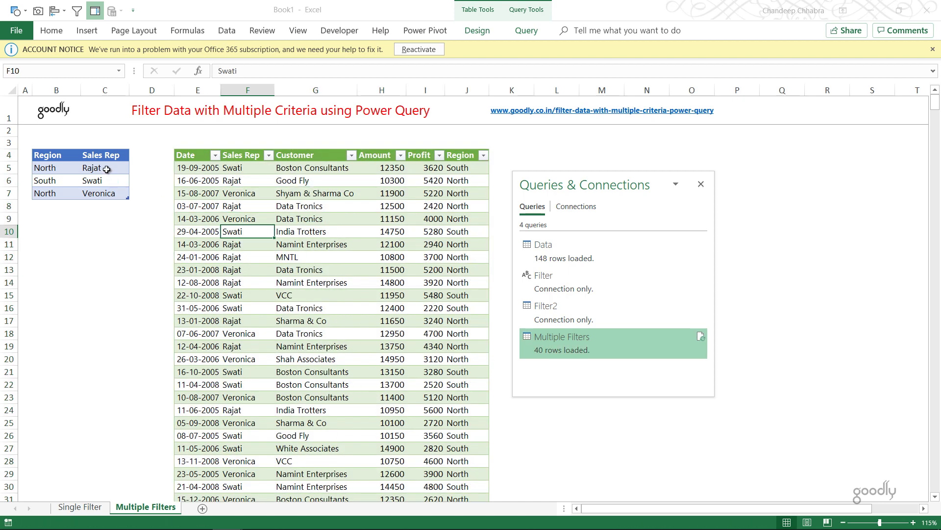
click(268, 155)
click(380, 278)
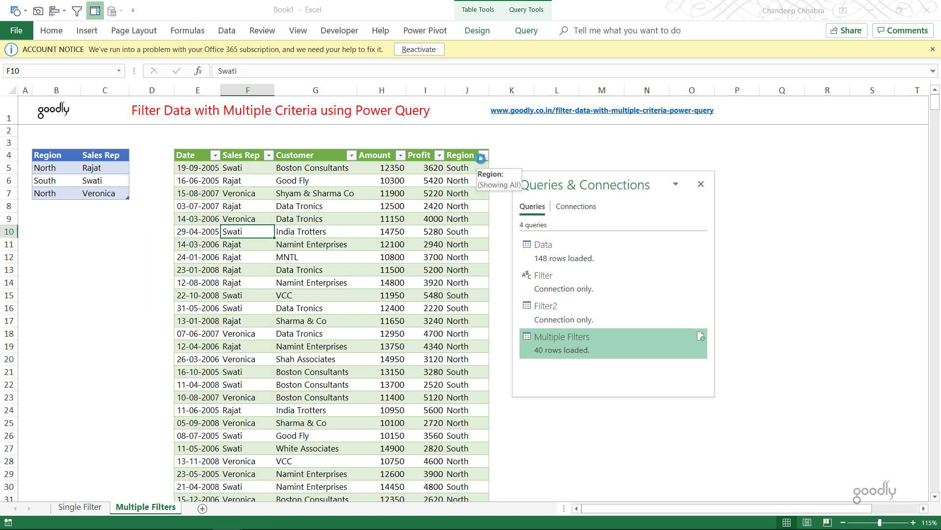
click(483, 155)
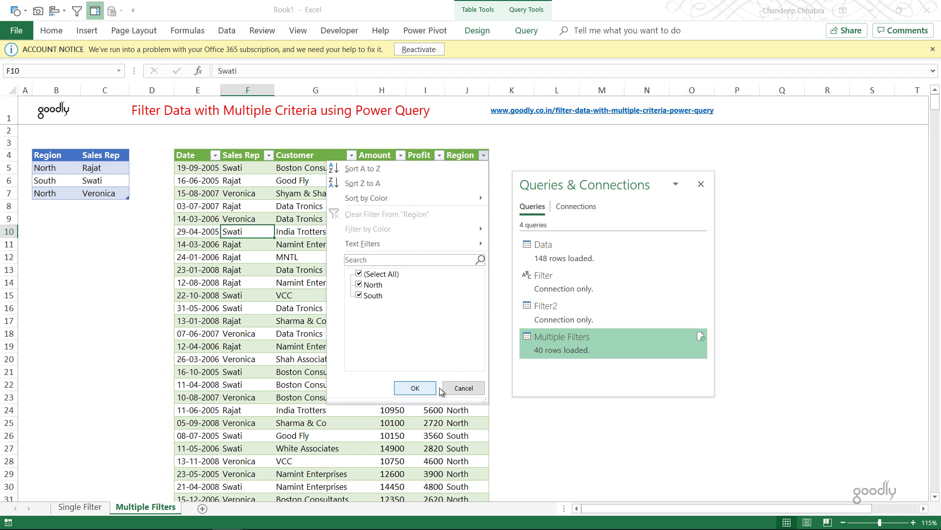
click(462, 388)
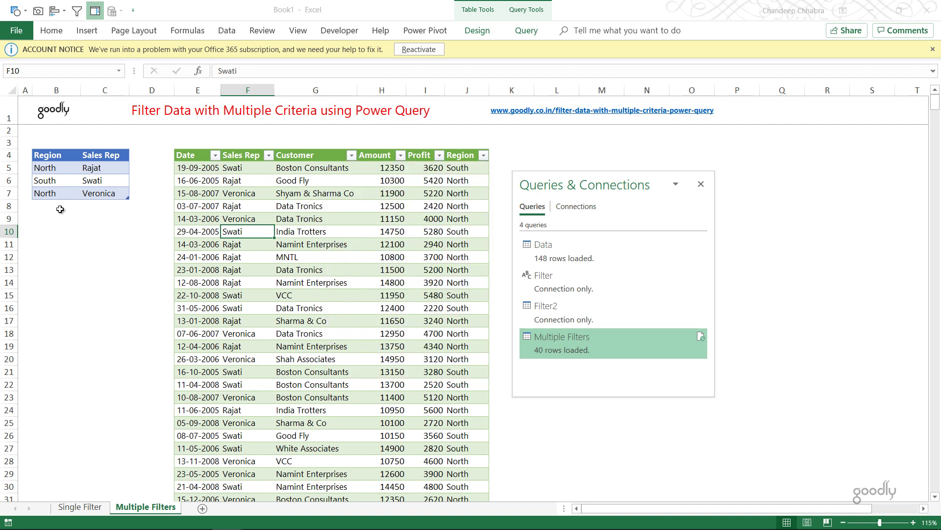
drag(59, 206, 104, 206)
click(350, 193)
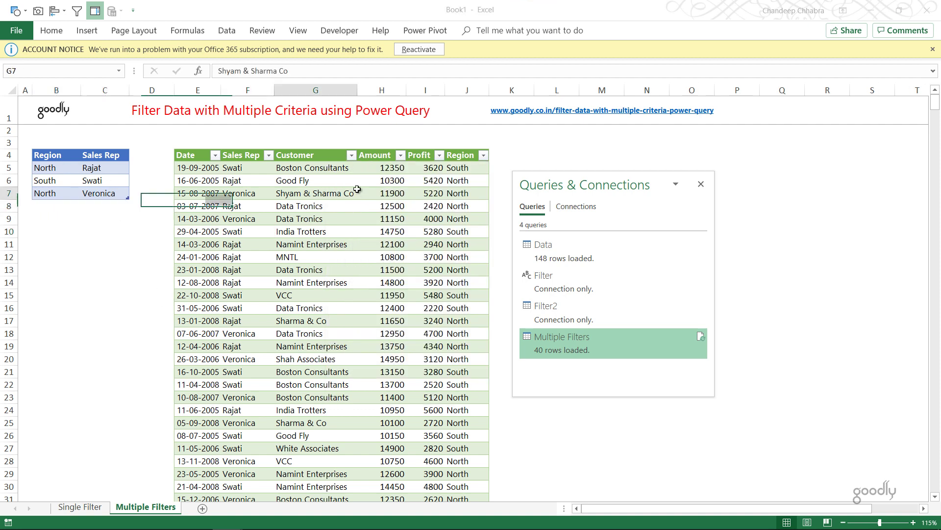
drag(426, 180, 231, 339)
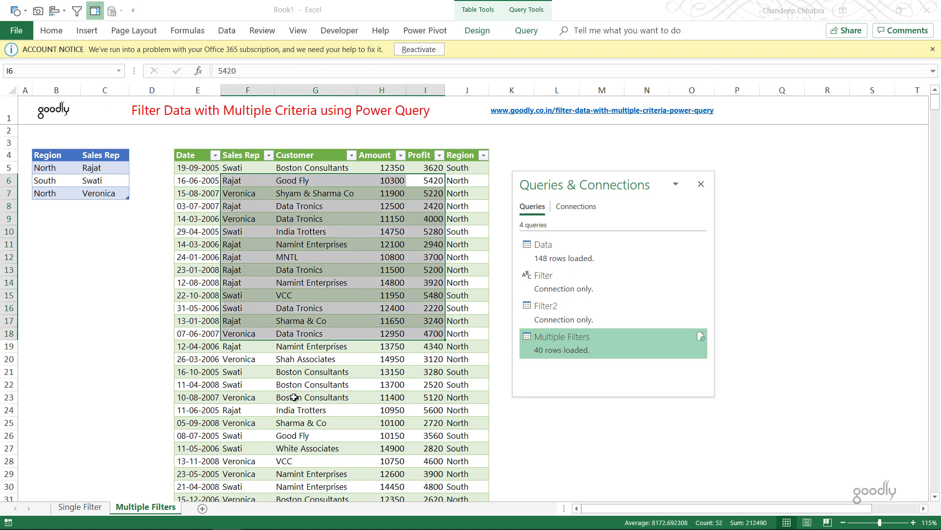
click(147, 192)
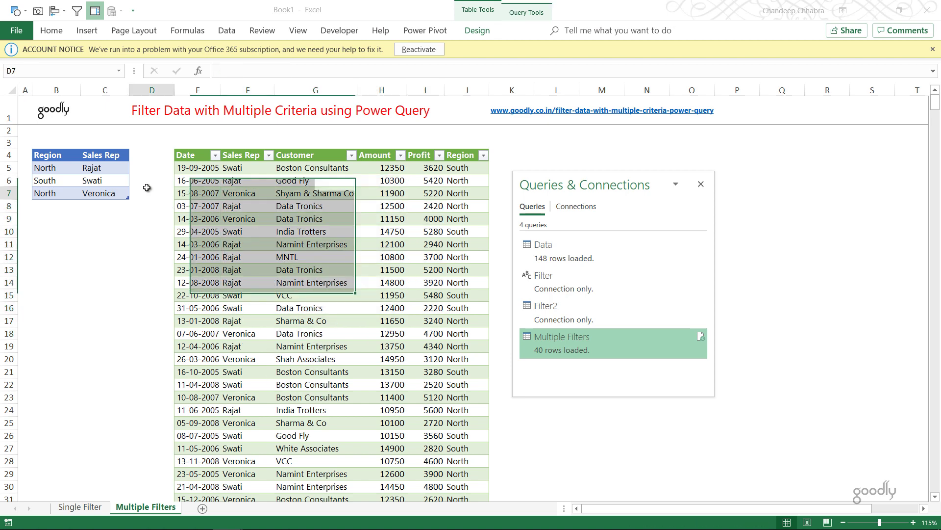
drag(143, 151, 143, 195)
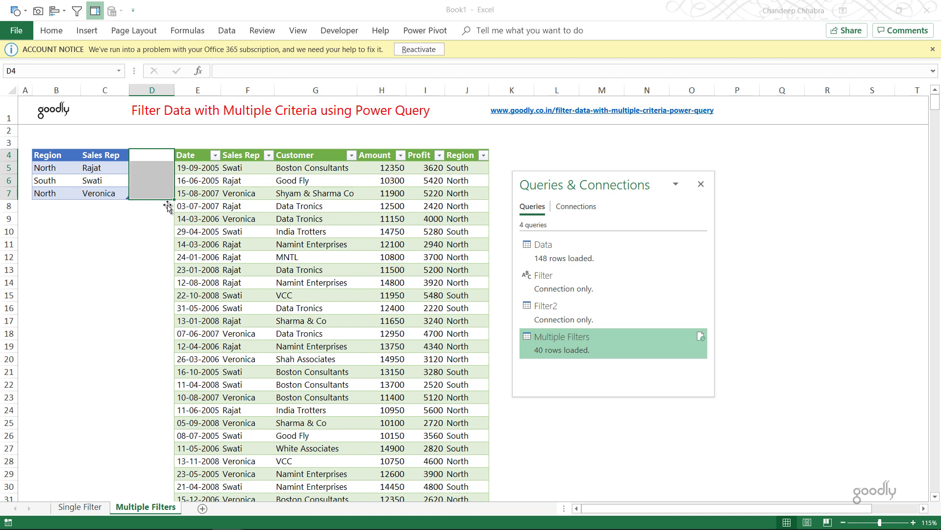
click(331, 269)
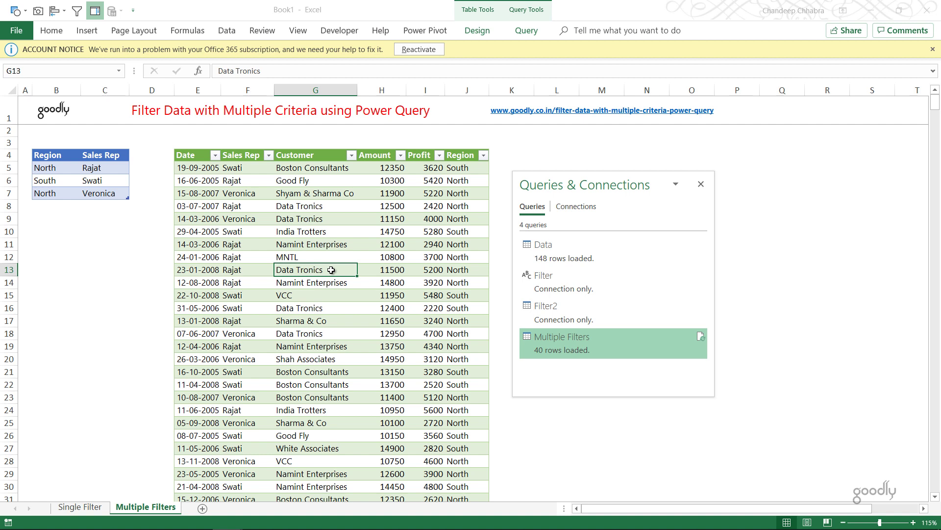
click(138, 274)
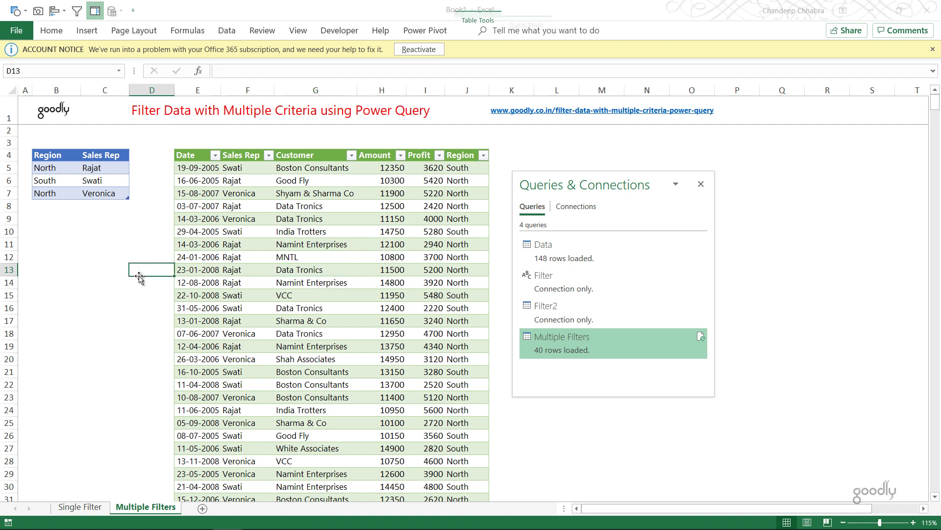
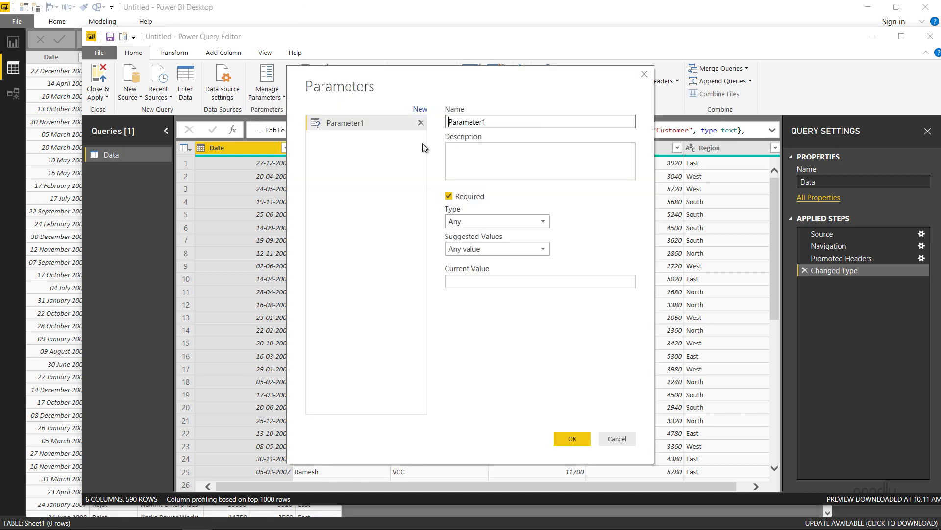
Step: In Power BI Desktop's Power Query Editor, create a parameter named FilterRegion with the current value North
double_click(500, 122)
text(FilterRegion)
key(Tab)
key(Tab)
key(Tab)
key(Tab)
key(Tab)
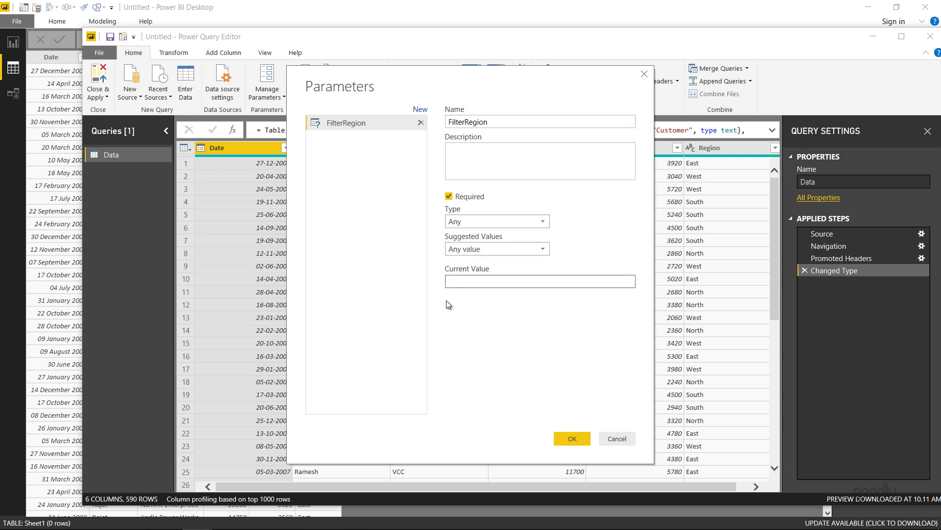
click(578, 439)
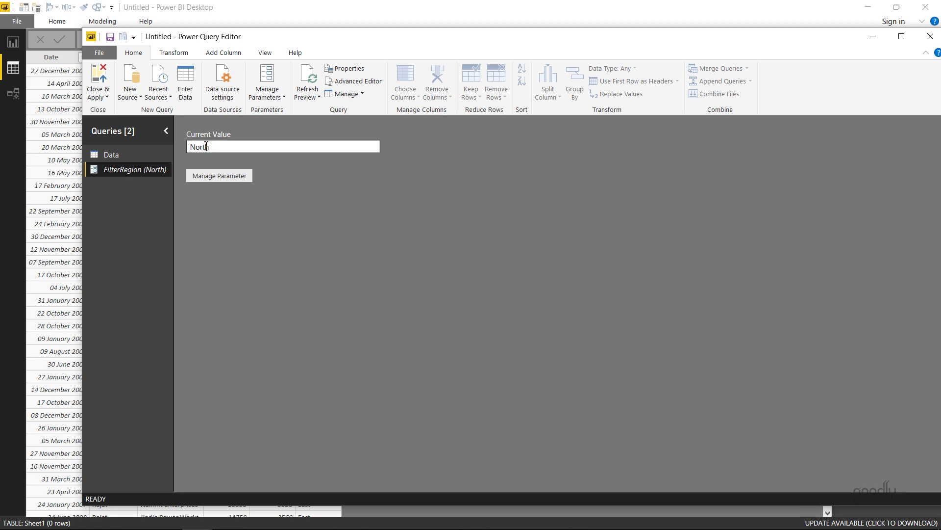
Step: Filter the Data query's Region column to rows equal to the FilterRegion parameter
click(110, 160)
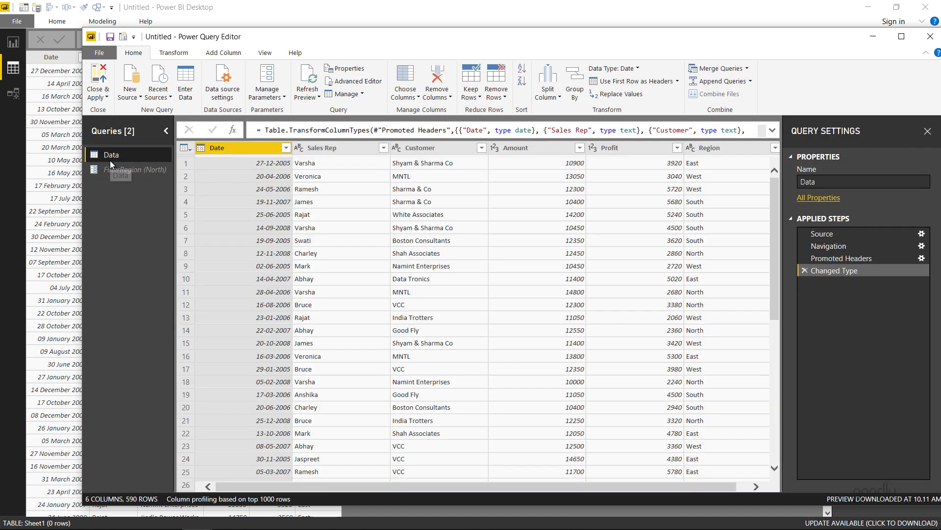
click(779, 147)
click(764, 149)
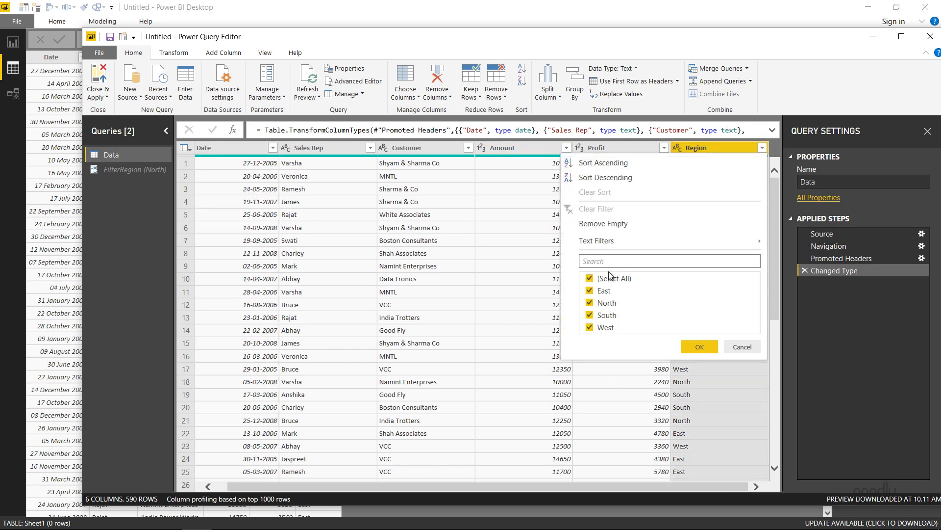
click(611, 278)
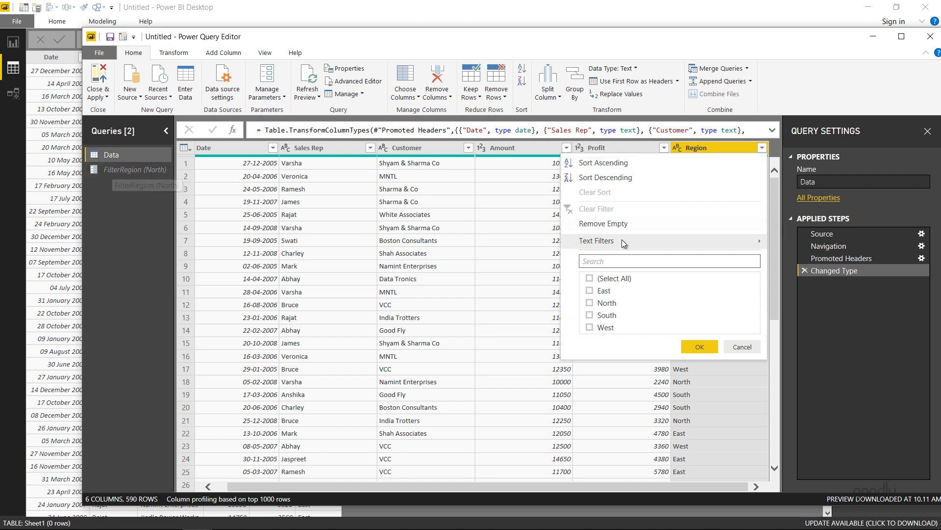
mouse_move(609, 245)
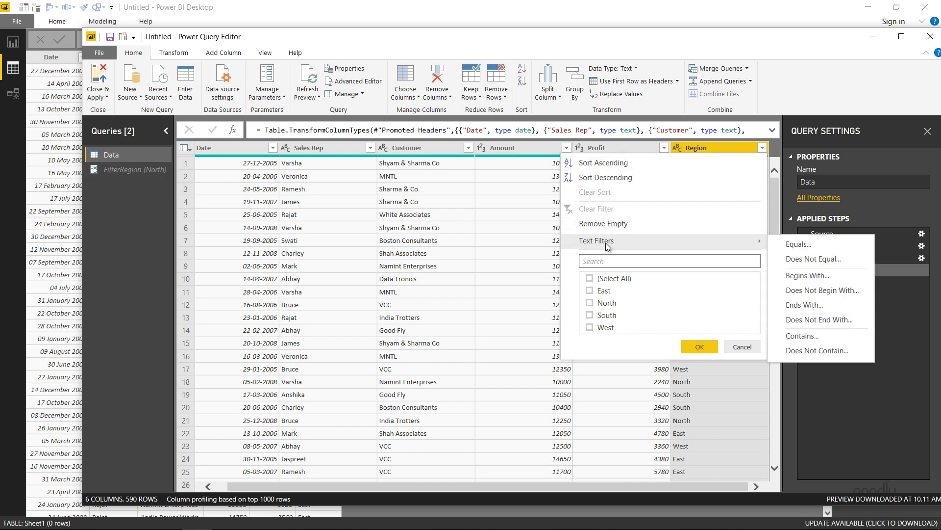
click(817, 245)
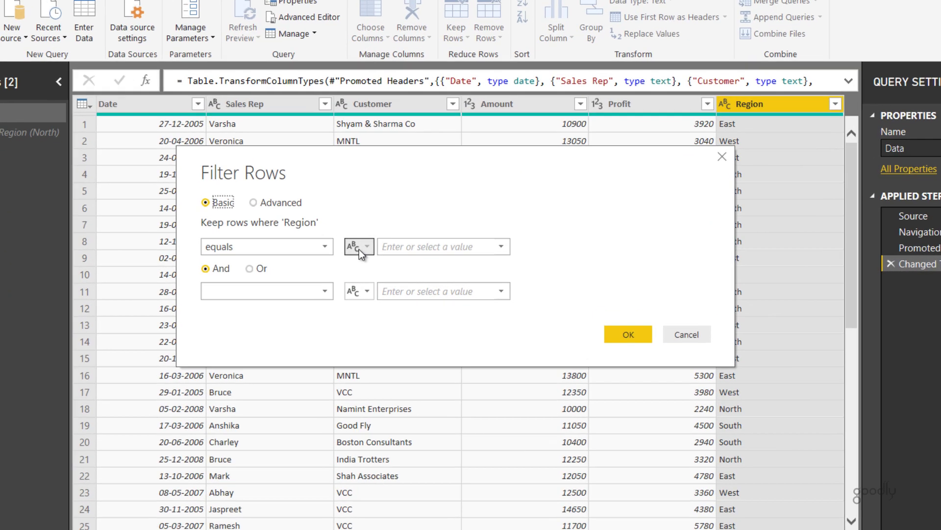
click(359, 247)
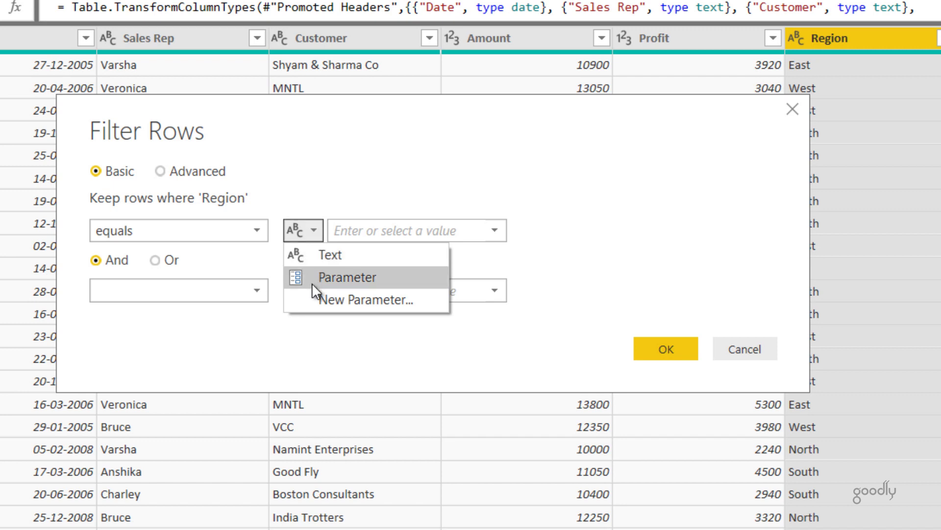
click(313, 281)
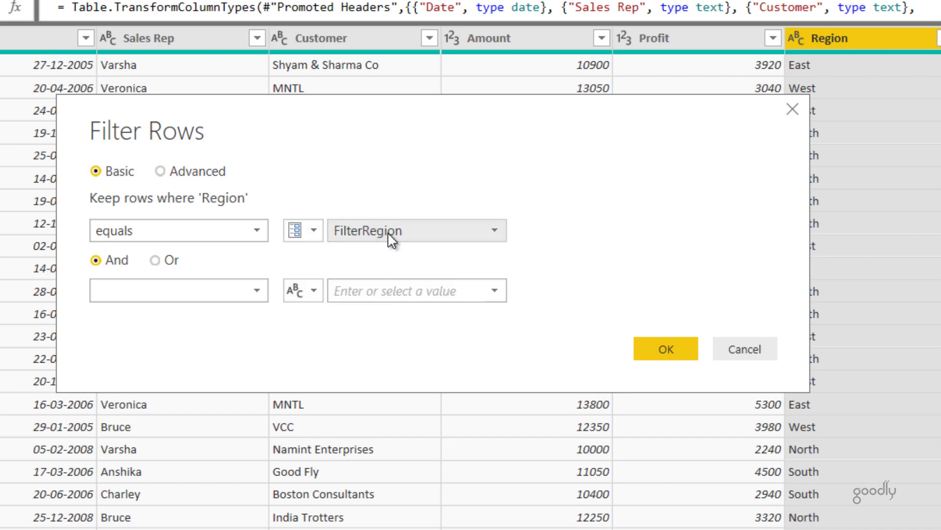
click(667, 349)
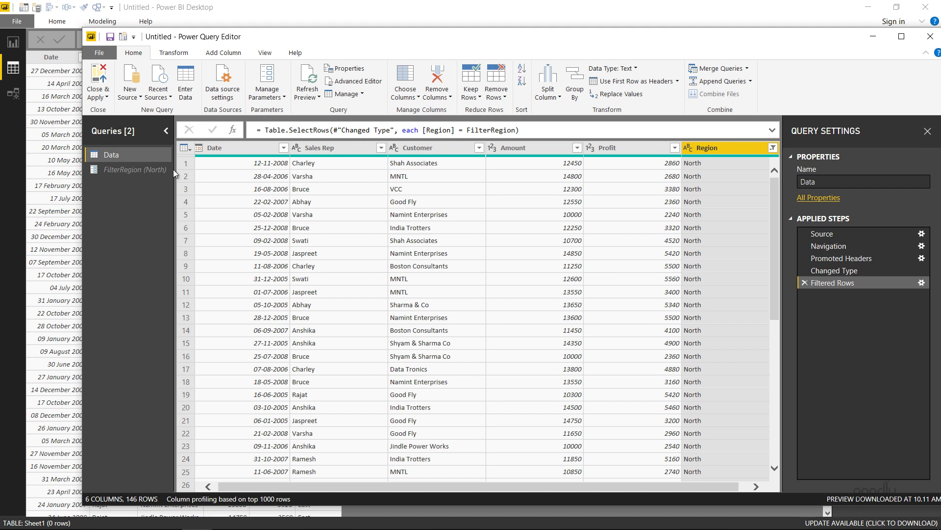
Step: Set the FilterRegion parameter's current value to South and return to the Data query
click(134, 170)
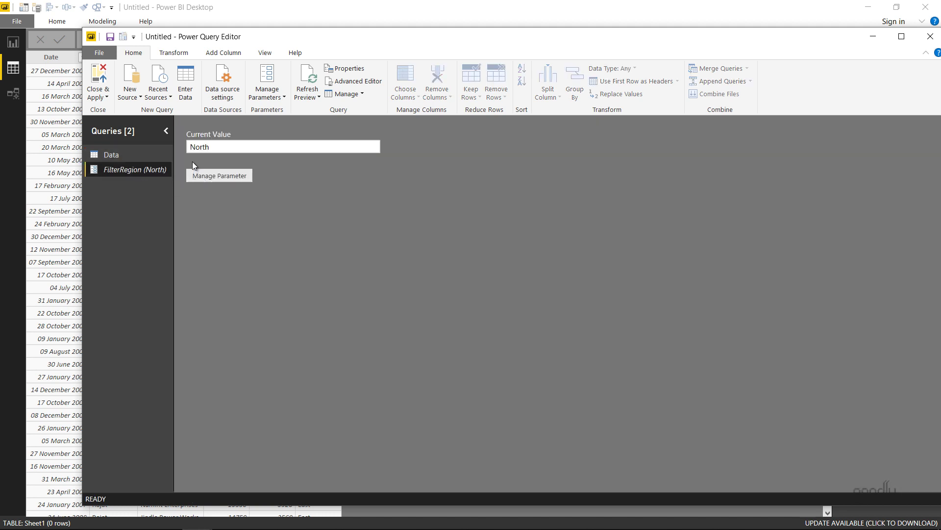
click(216, 147)
double_click(215, 148)
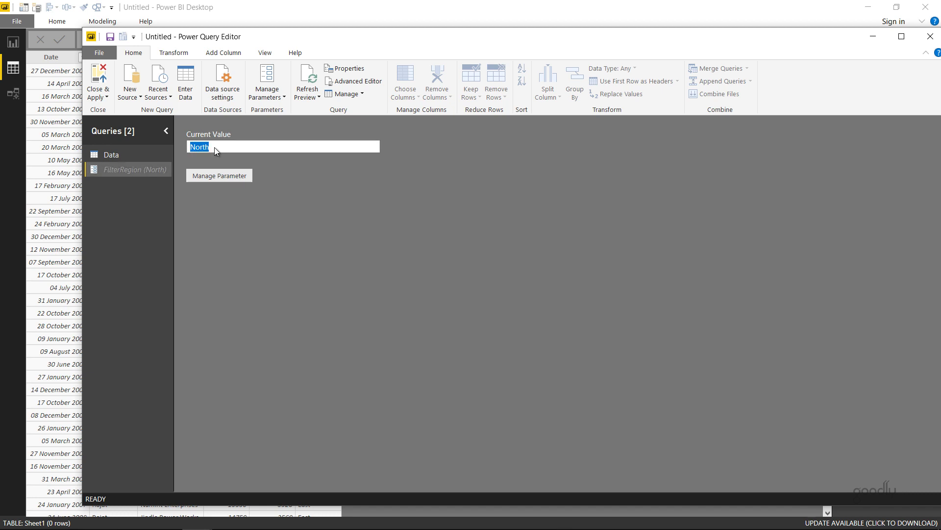
text(South)
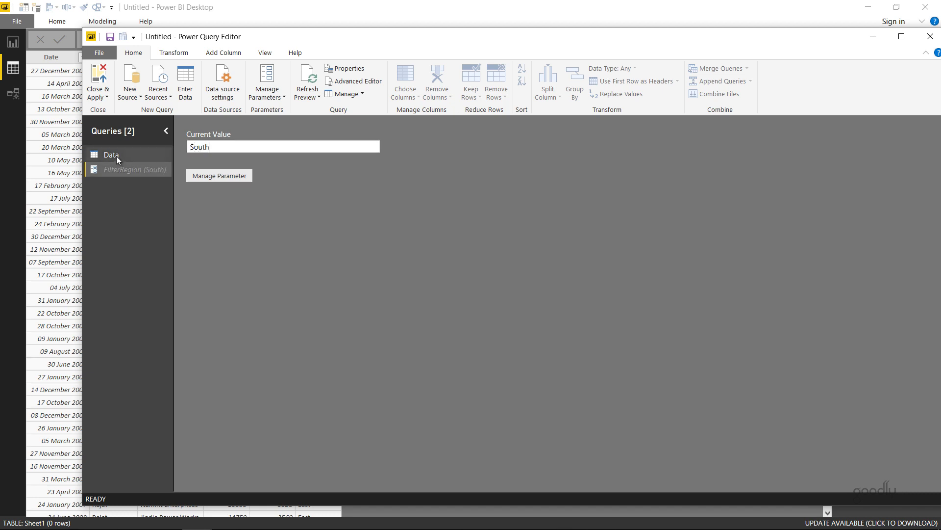
click(116, 156)
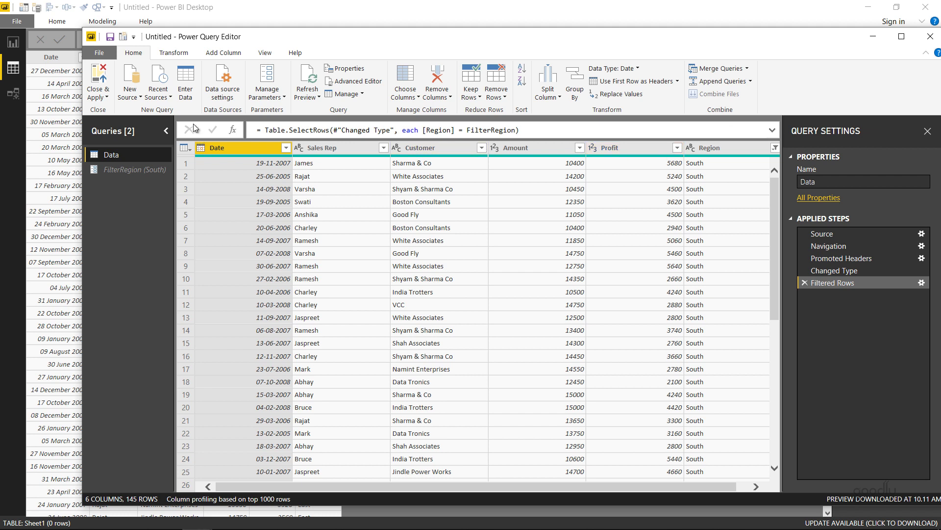
Step: Create a manually entered table named MultipleFilter with a Region column containing West and South
click(194, 81)
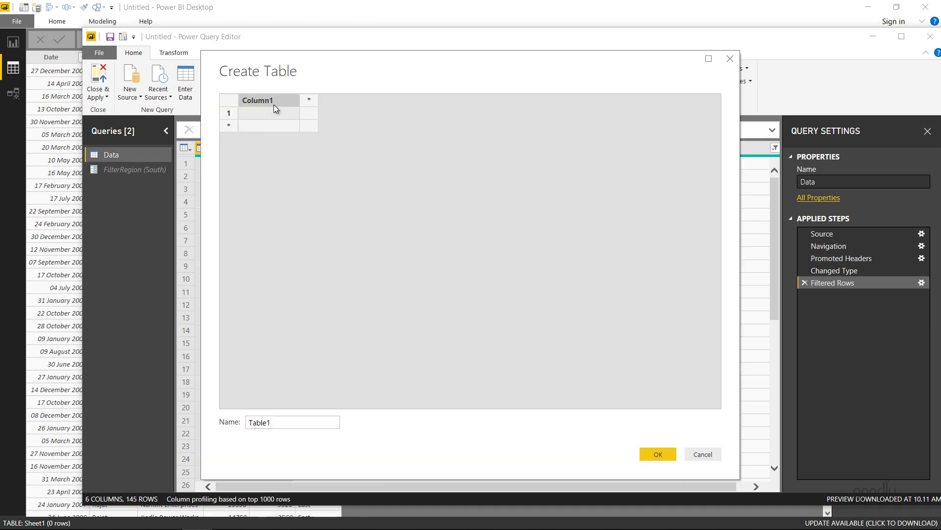
text(Region)
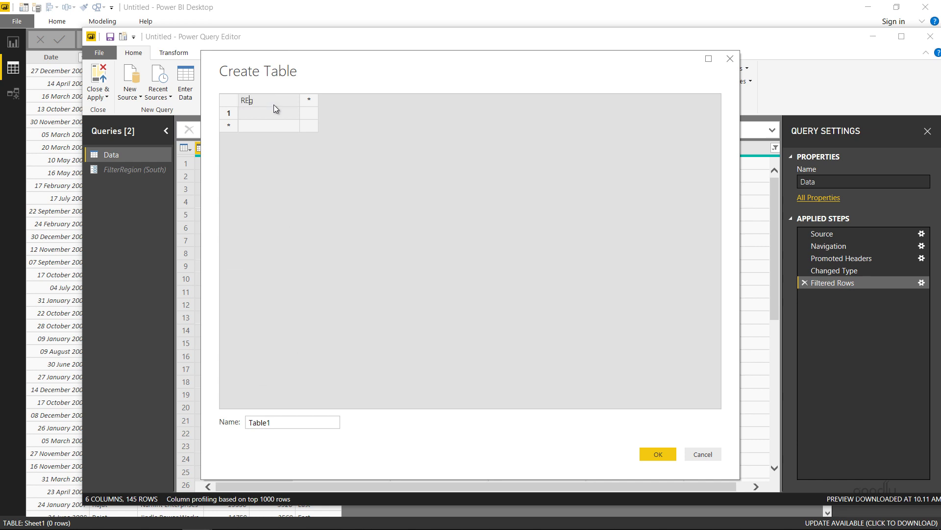
click(271, 116)
text(West)
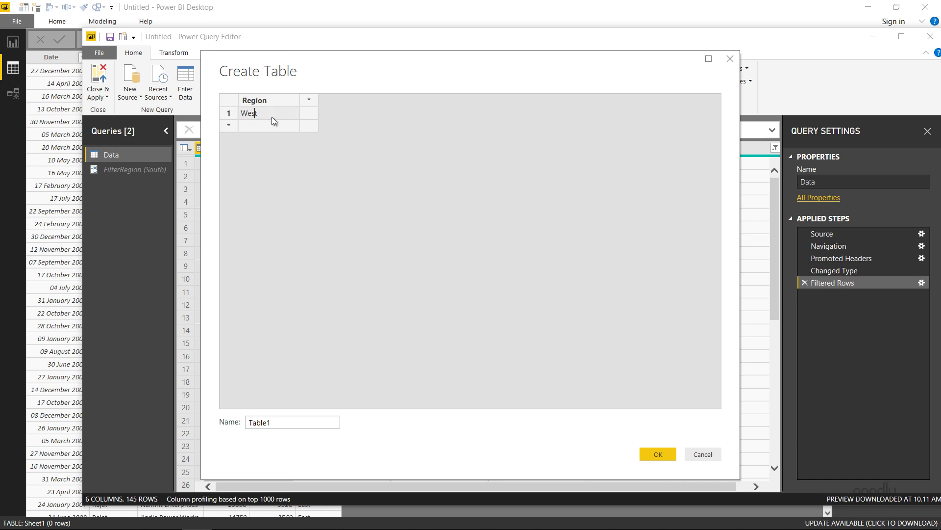
key(Return)
text(South)
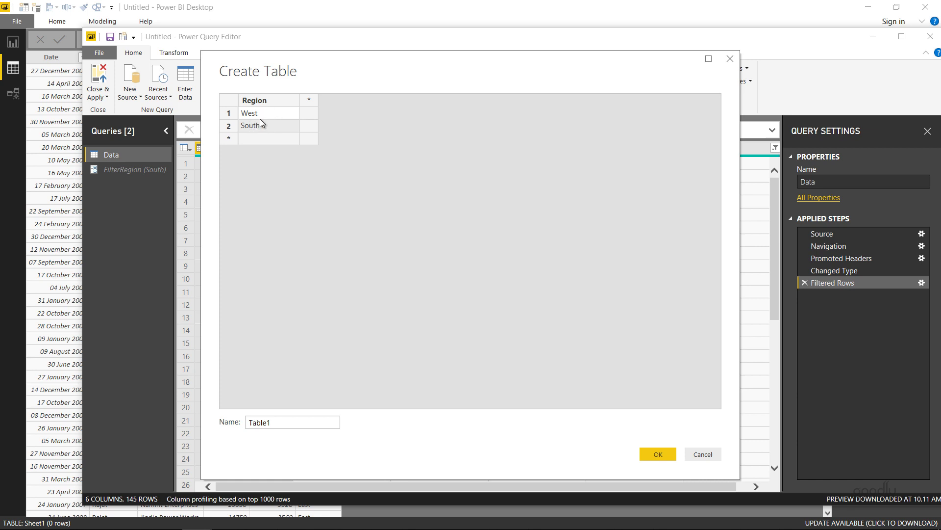
click(295, 425)
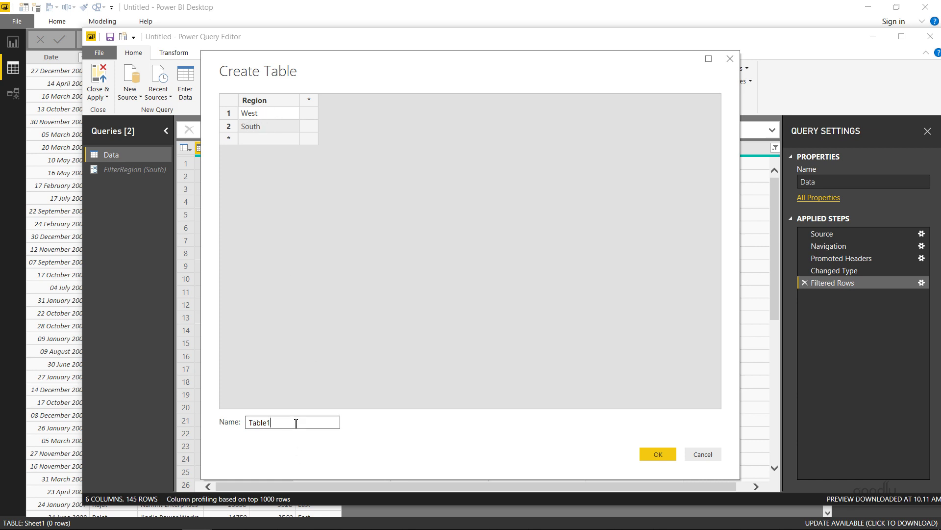
double_click(295, 424)
text(MultipleFilter)
click(645, 453)
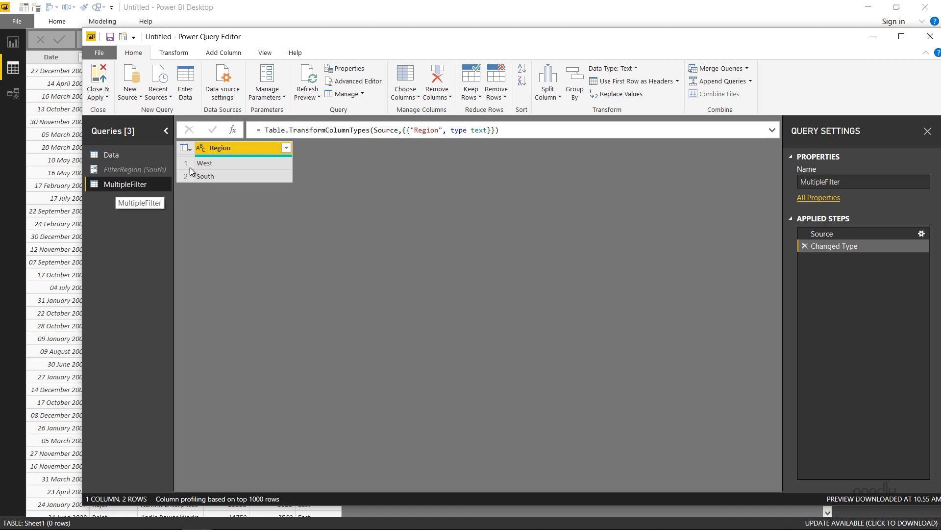
Step: Examine the entered values in the MultipleFilter query's Source step settings without changing them
click(851, 232)
click(922, 234)
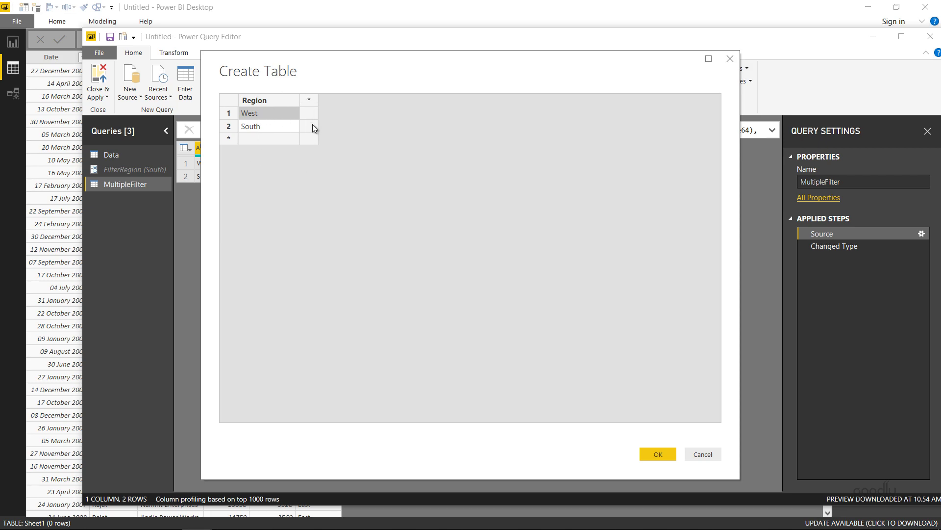
key(Escape)
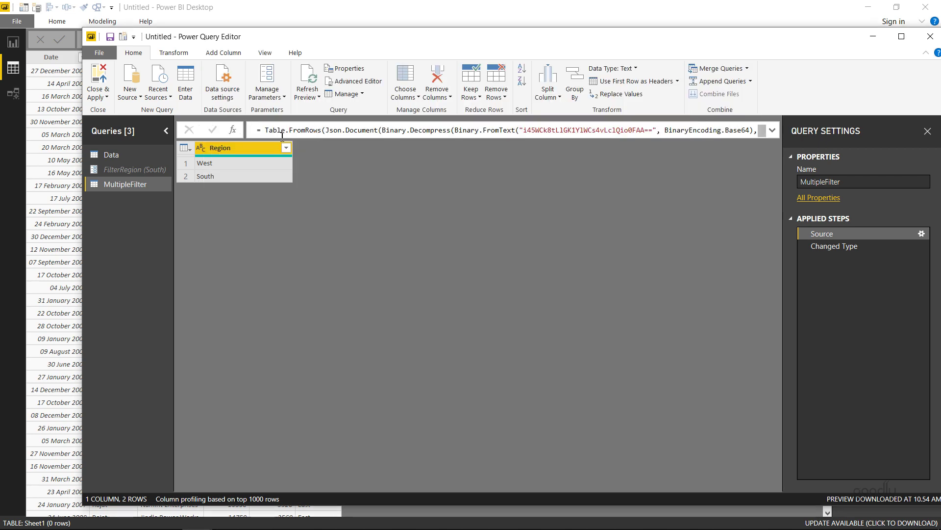
Step: Delete the Filtered Rows step from the Data query
click(119, 154)
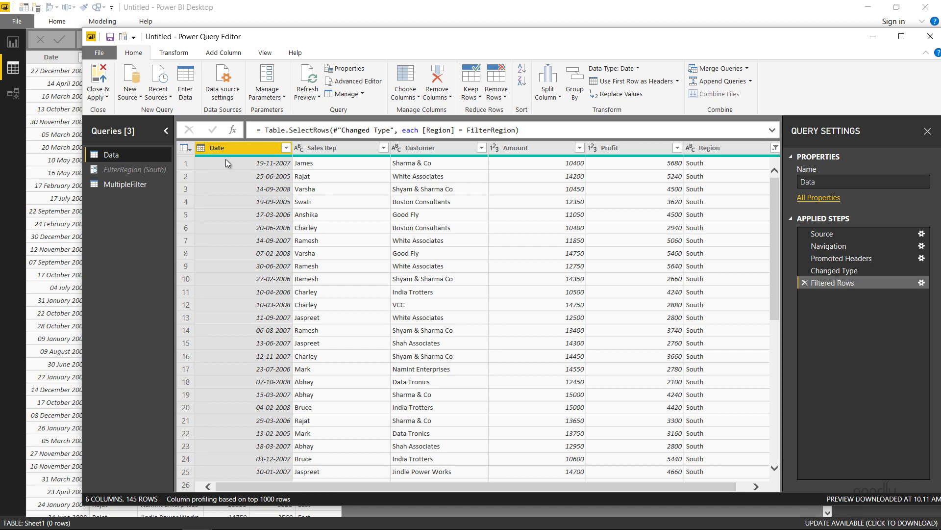
click(804, 282)
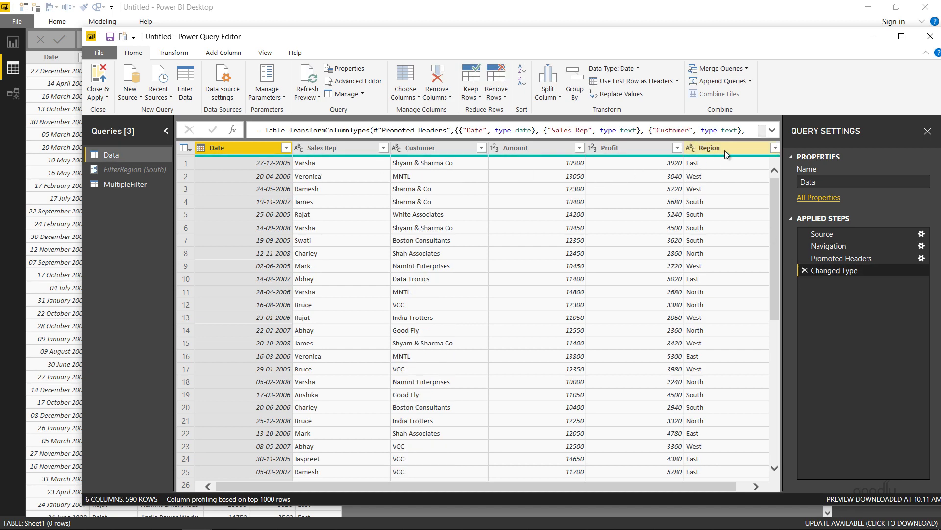
Step: Merge the Data query with MultipleFilter on Region using an inner join, and remove the resulting MultipleFilter column
click(706, 68)
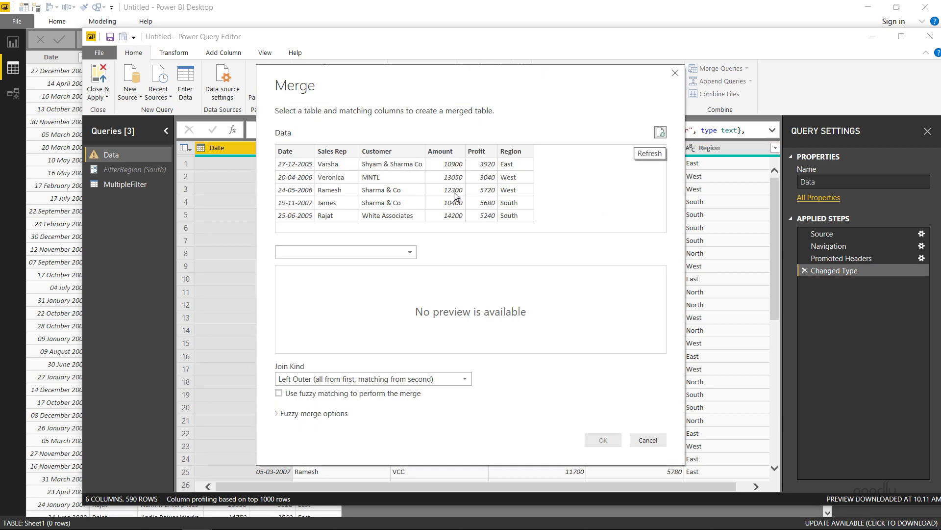
click(322, 251)
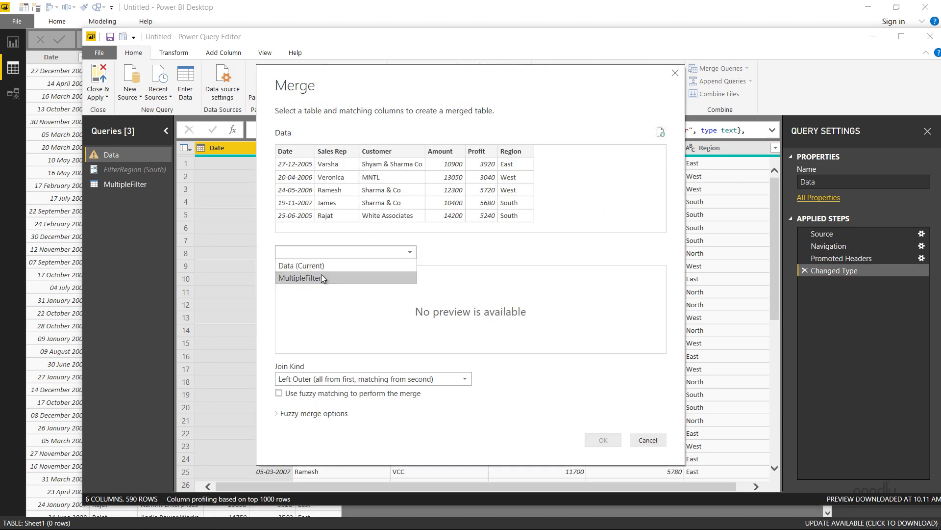
click(321, 277)
click(288, 273)
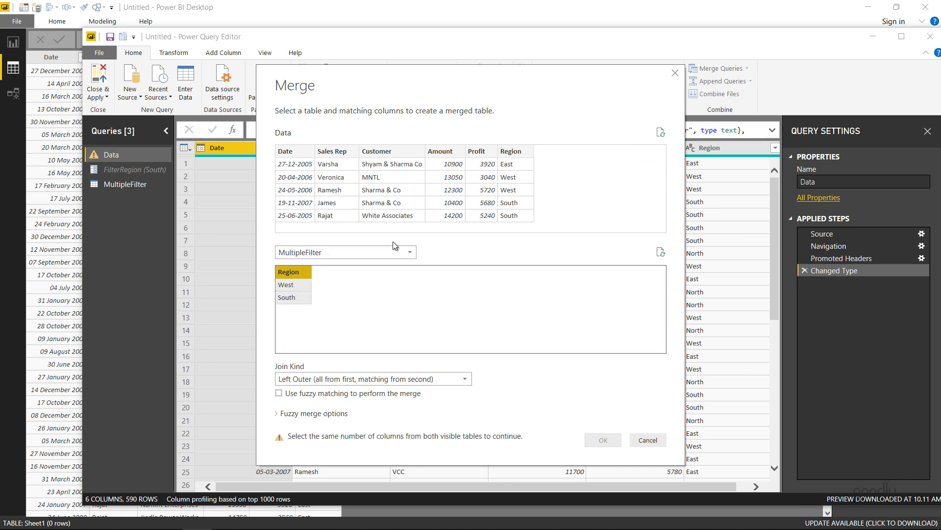
click(510, 151)
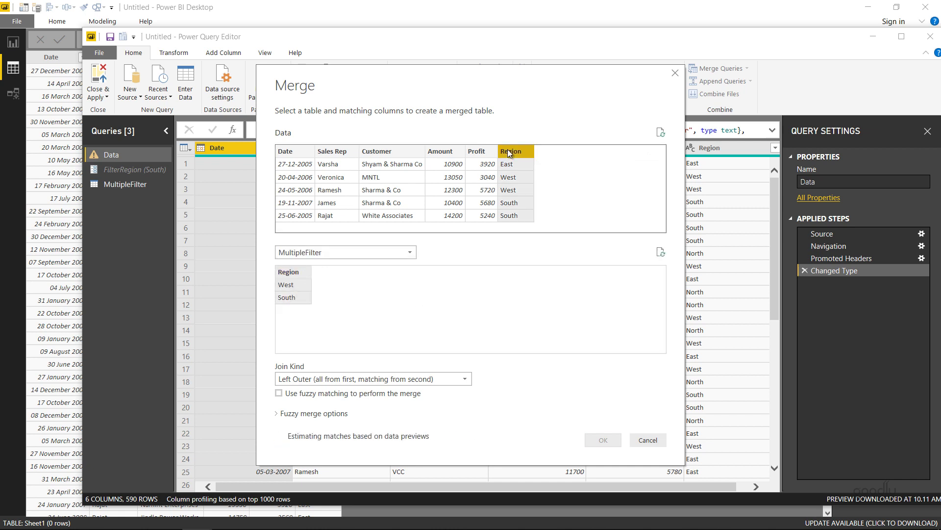
click(387, 378)
click(377, 434)
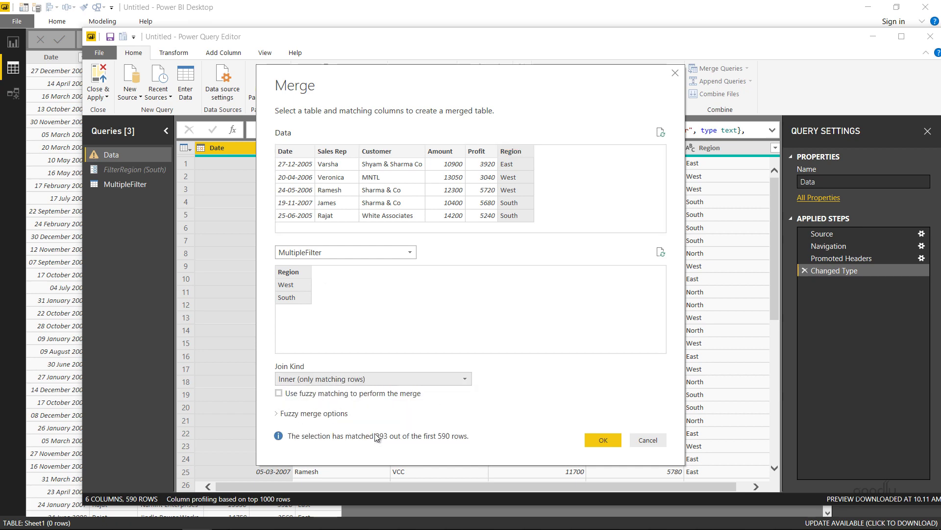
click(607, 444)
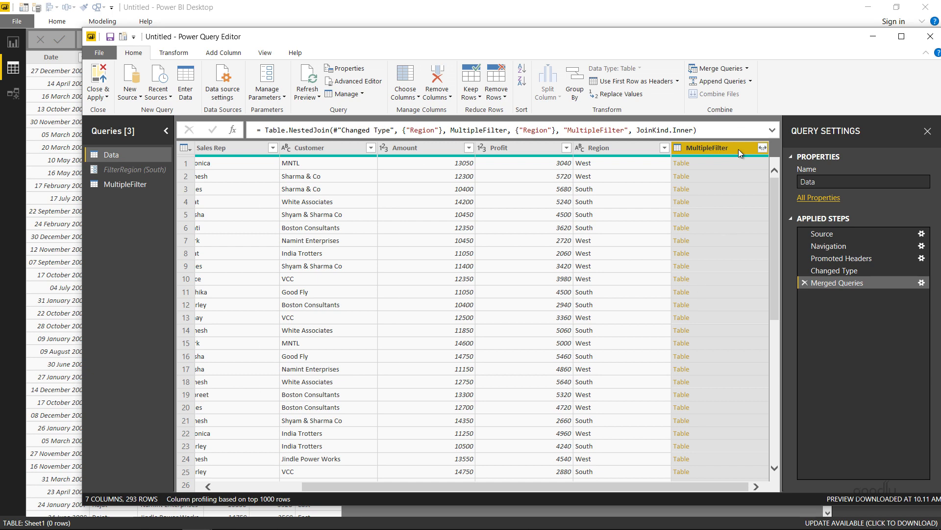
right_click(739, 149)
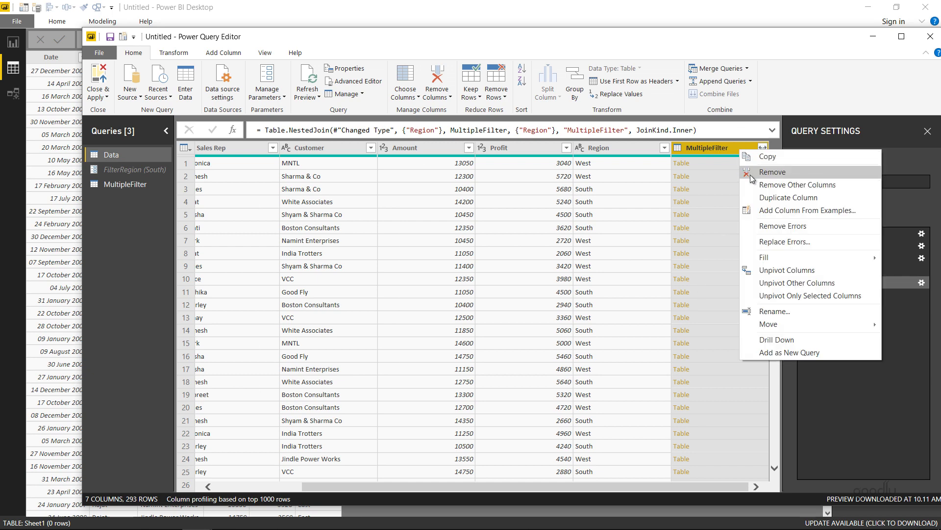
click(750, 174)
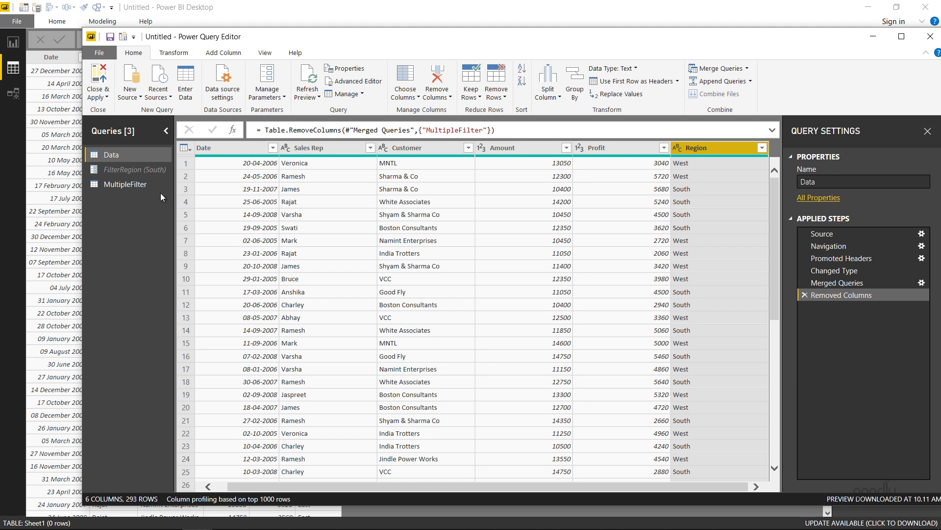
click(143, 174)
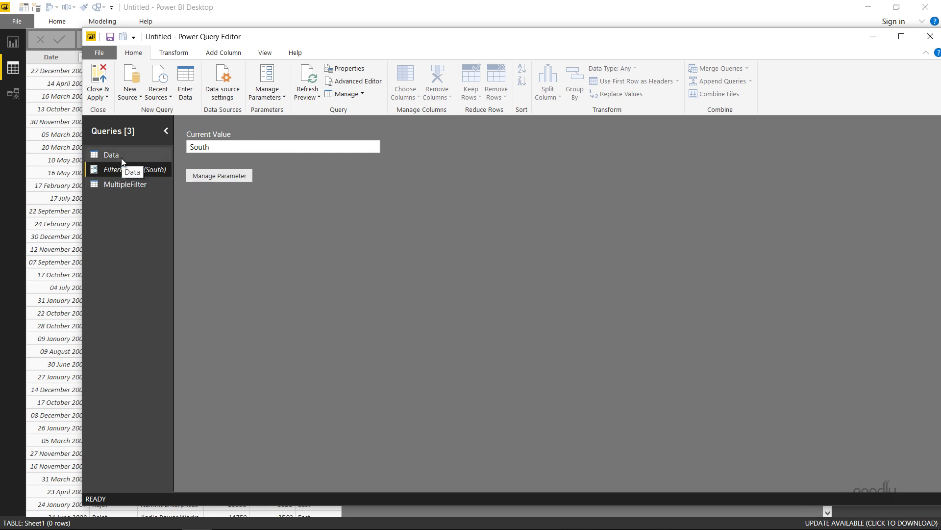
click(121, 187)
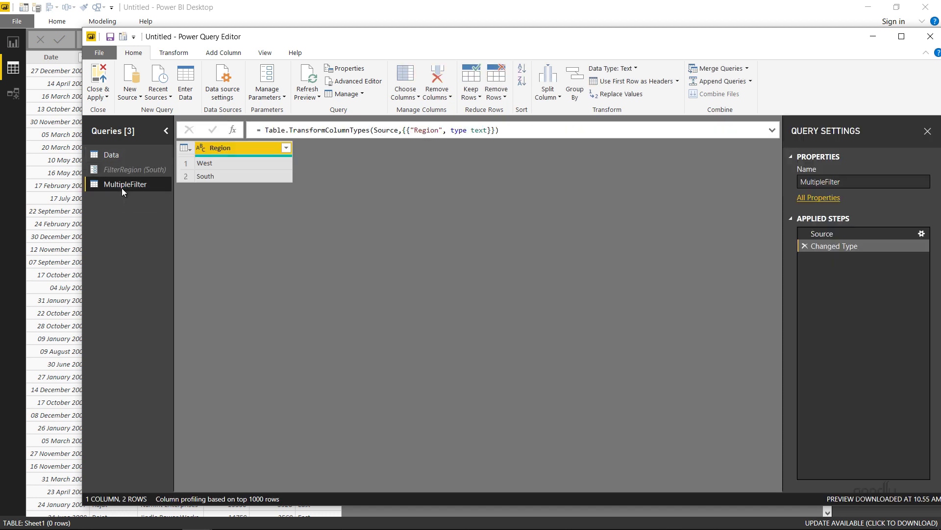